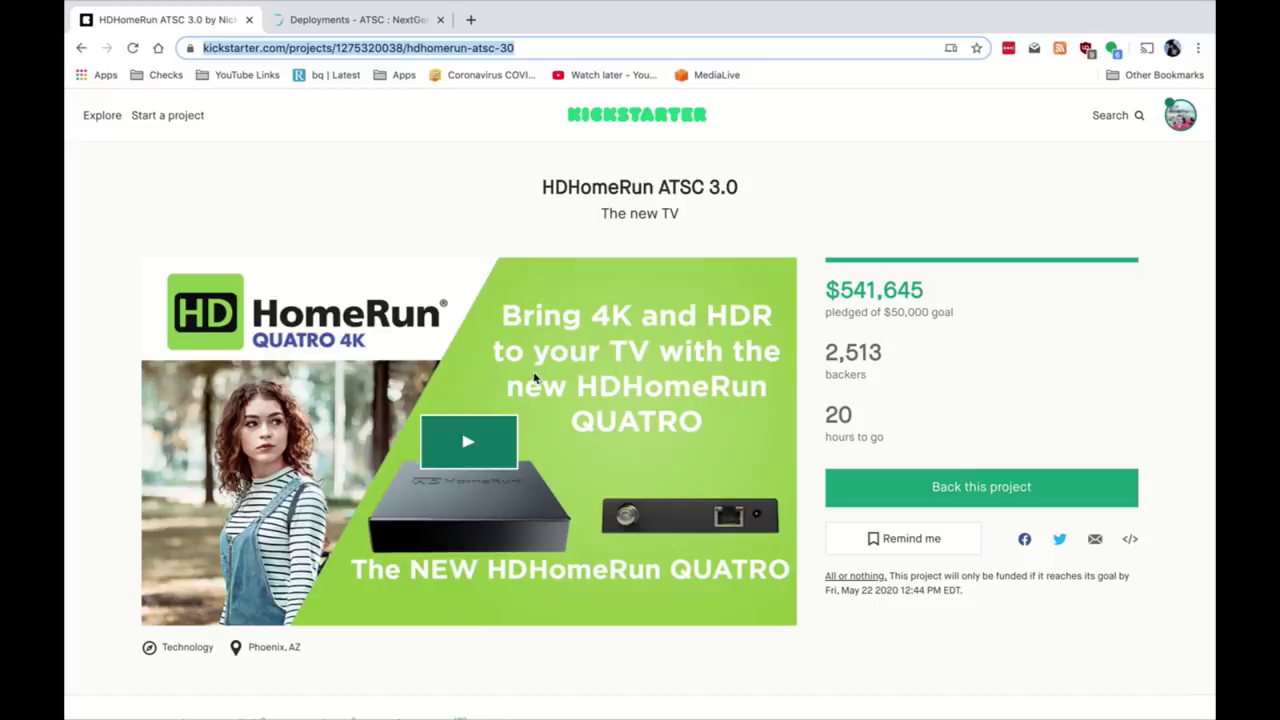
- Review the funding summary and header of the HDHomeRun ATSC 3.0 Kickstarter campaign
scroll(534, 378, "down", 1)
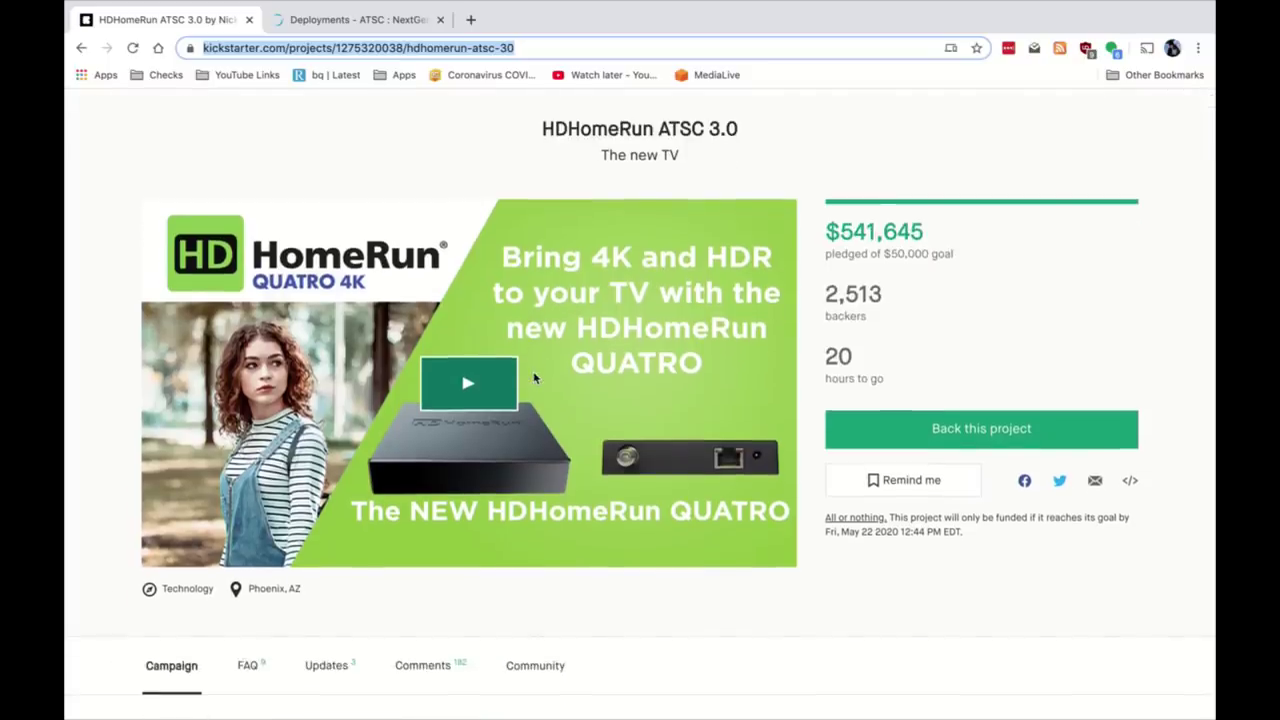
scroll(534, 377, "down", 1)
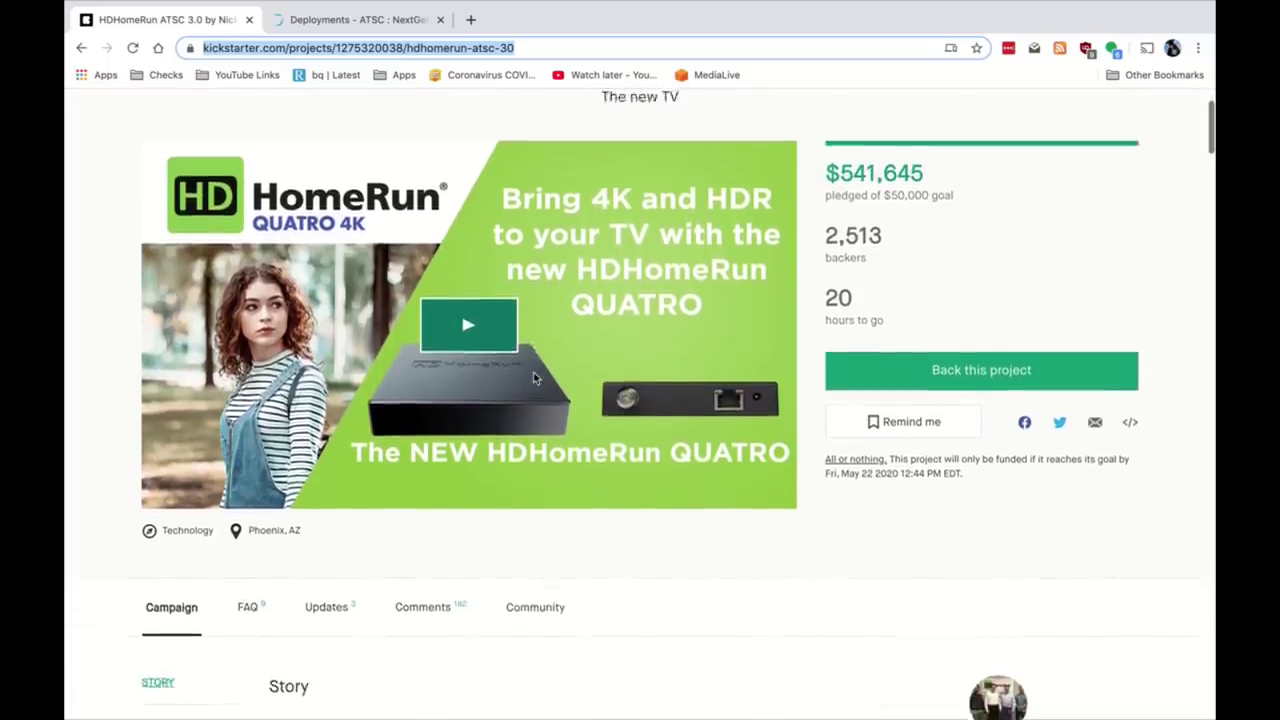
scroll(534, 377, "up", 2)
scroll(533, 377, "up", 1)
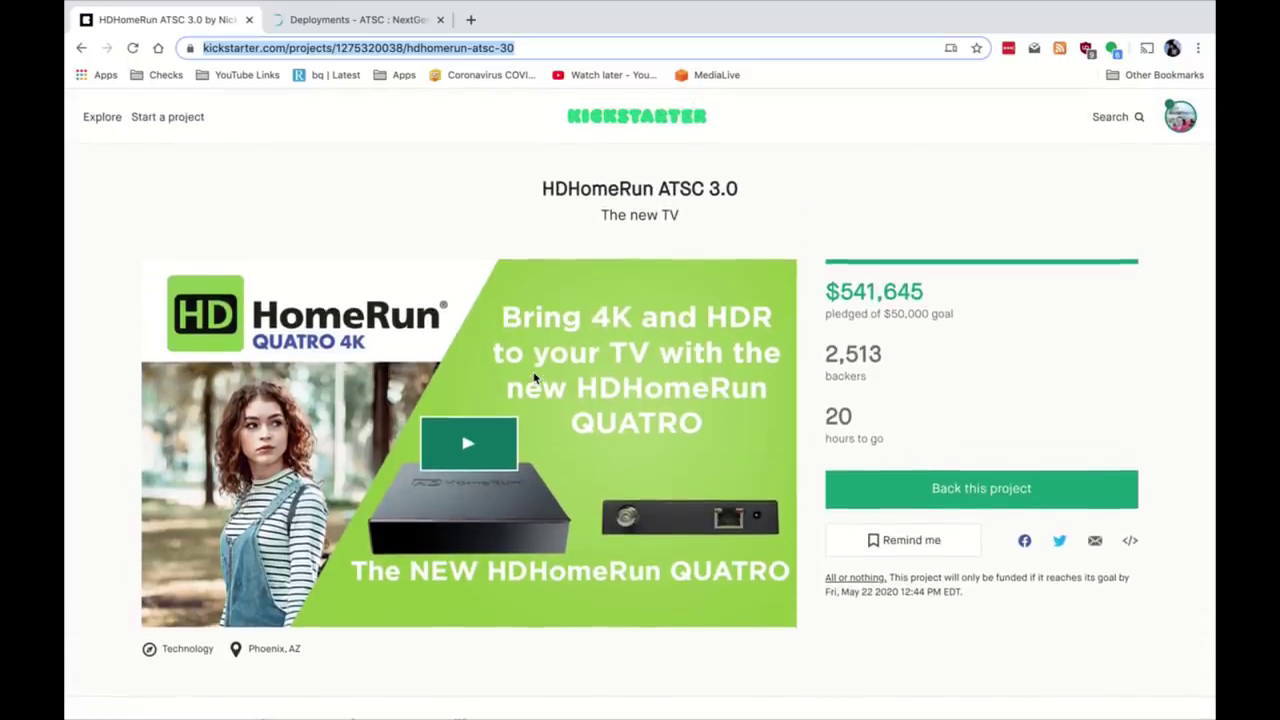
scroll(534, 378, "down", 1)
scroll(533, 378, "down", 4)
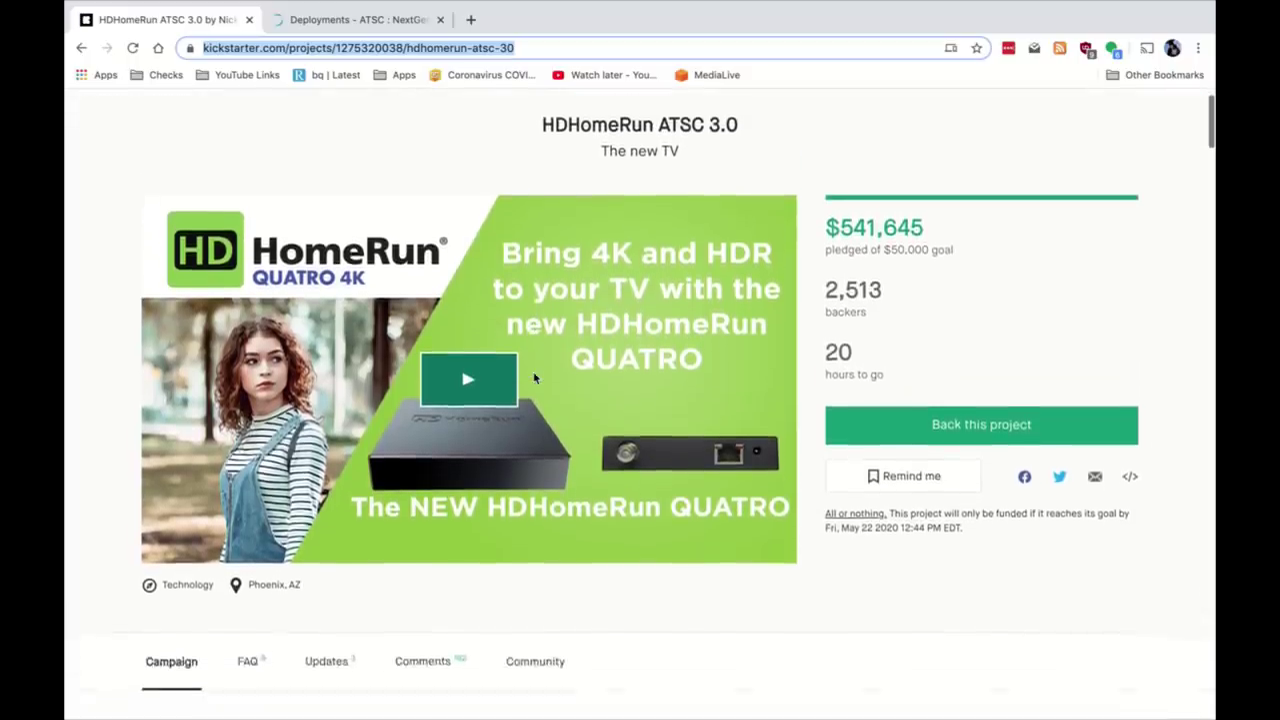
- Read the campaign story on the QUATRO 4K's tuners, pricing, primary platforms, and third-party and next-gen compatibility
scroll(533, 378, "down", 5)
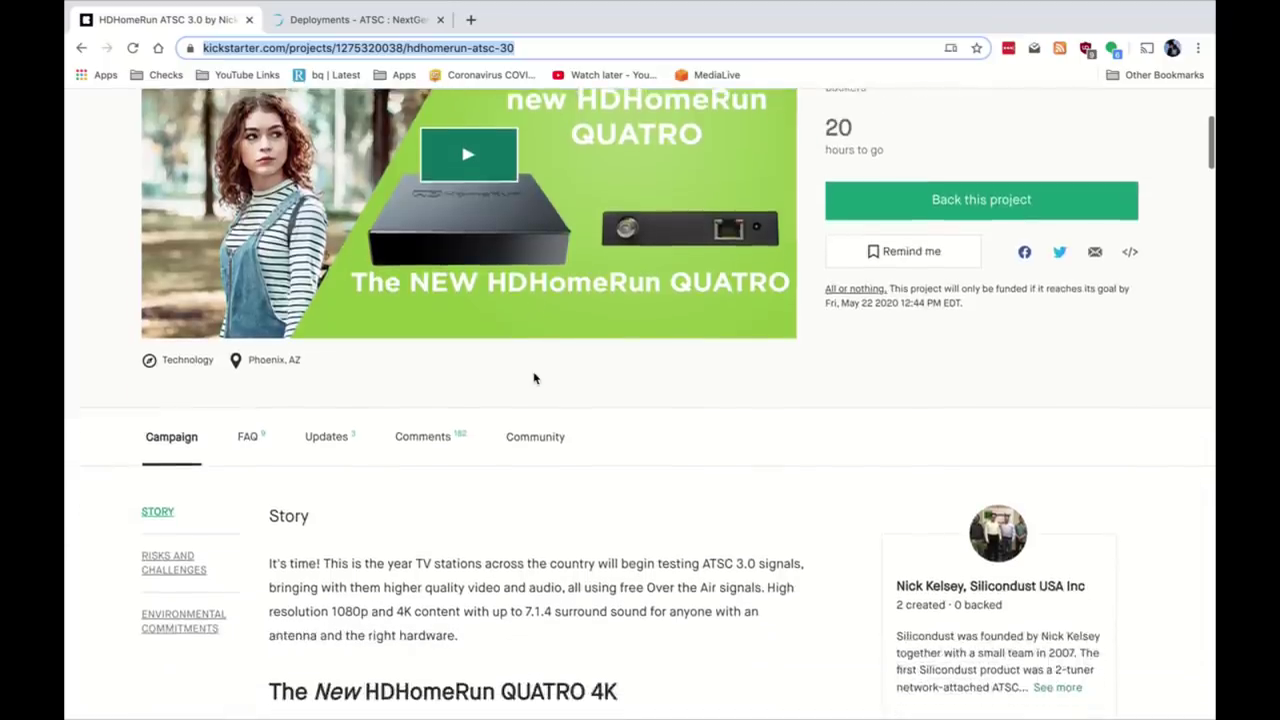
scroll(534, 378, "down", 5)
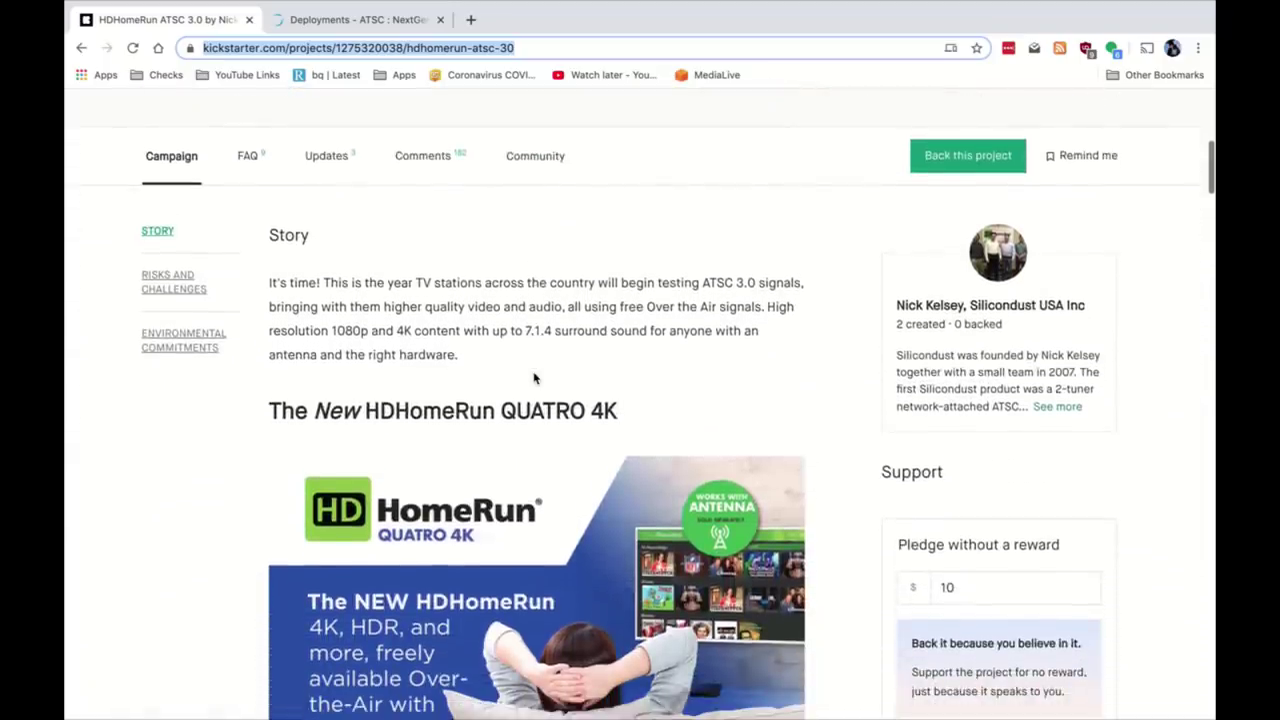
scroll(534, 378, "down", 3)
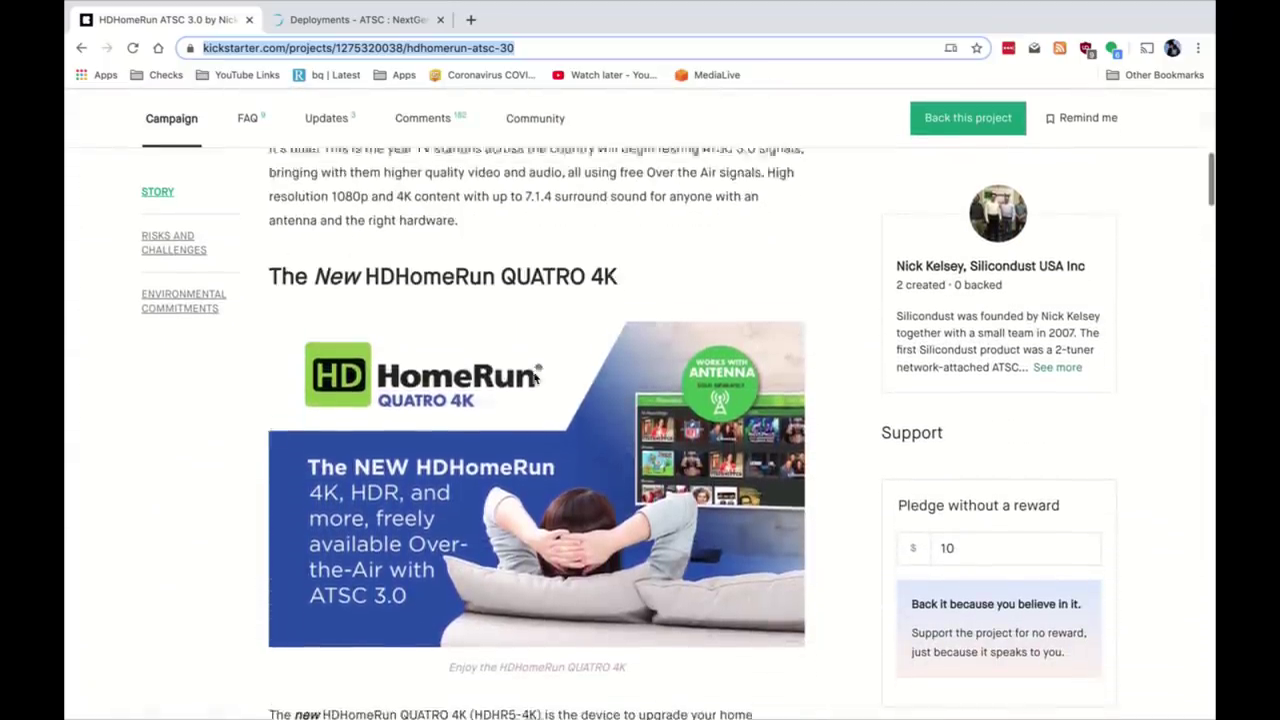
scroll(533, 372, "down", 5)
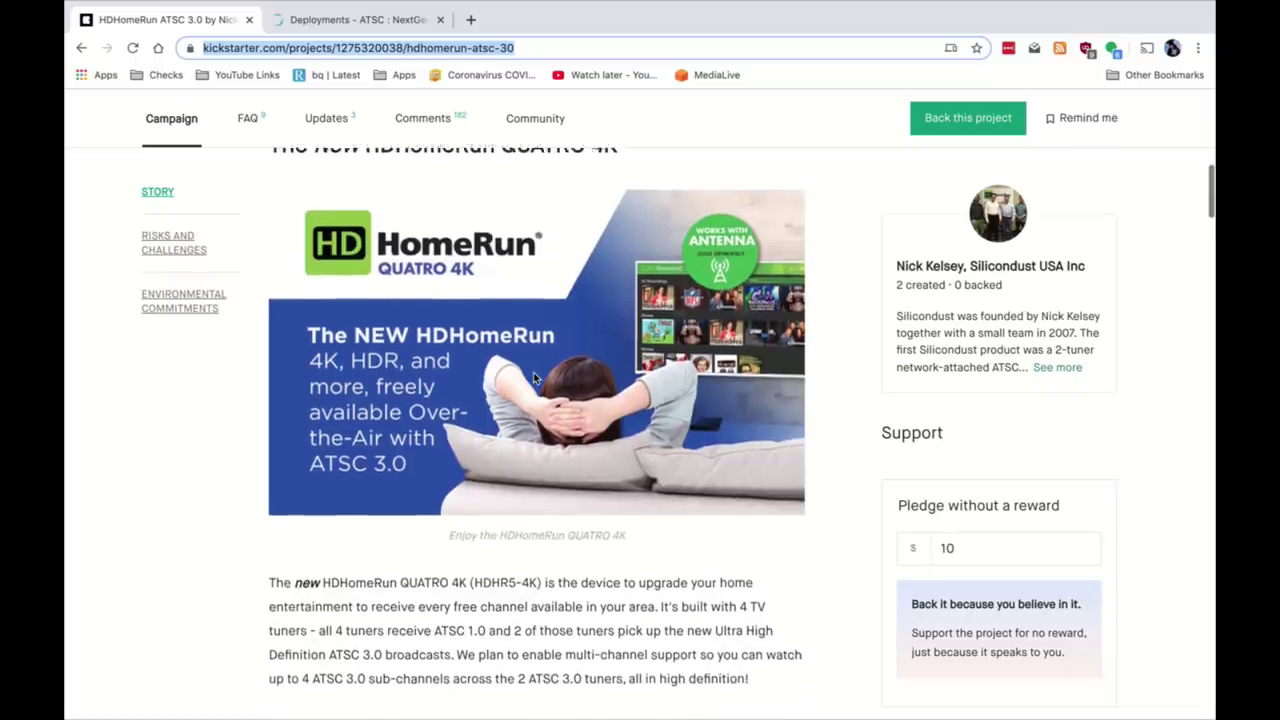
scroll(534, 377, "down", 4)
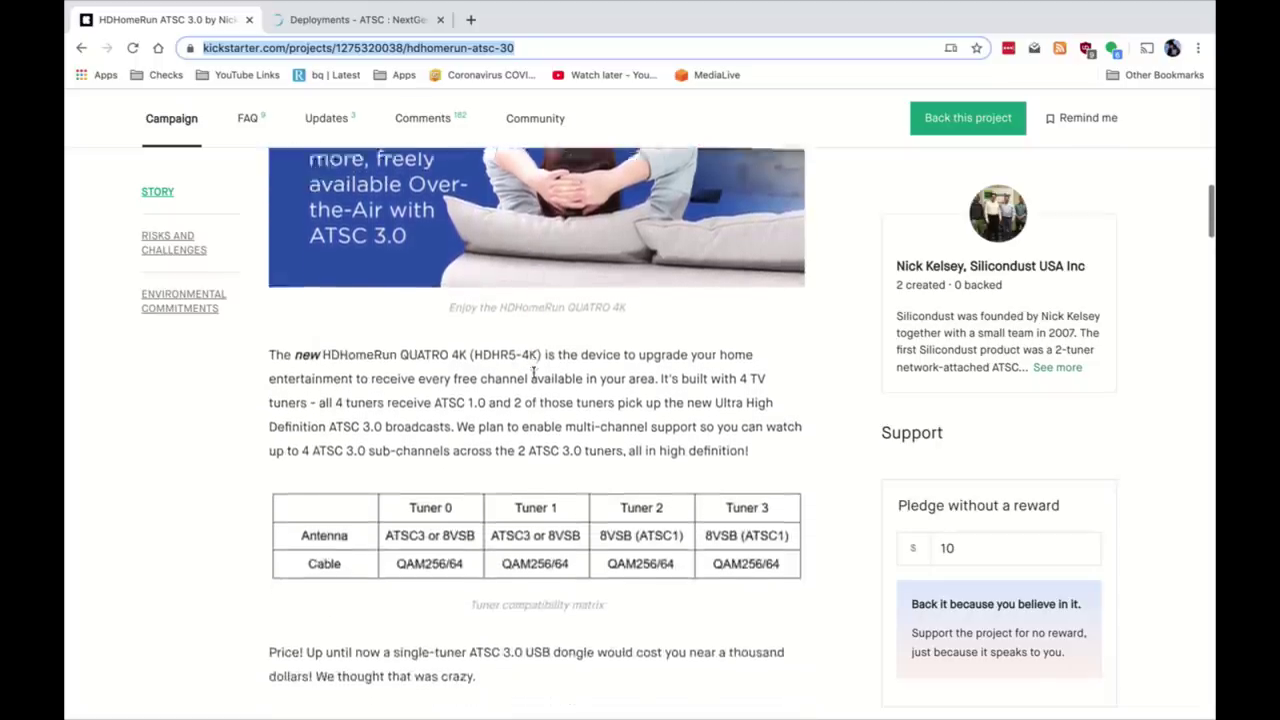
scroll(534, 378, "down", 7)
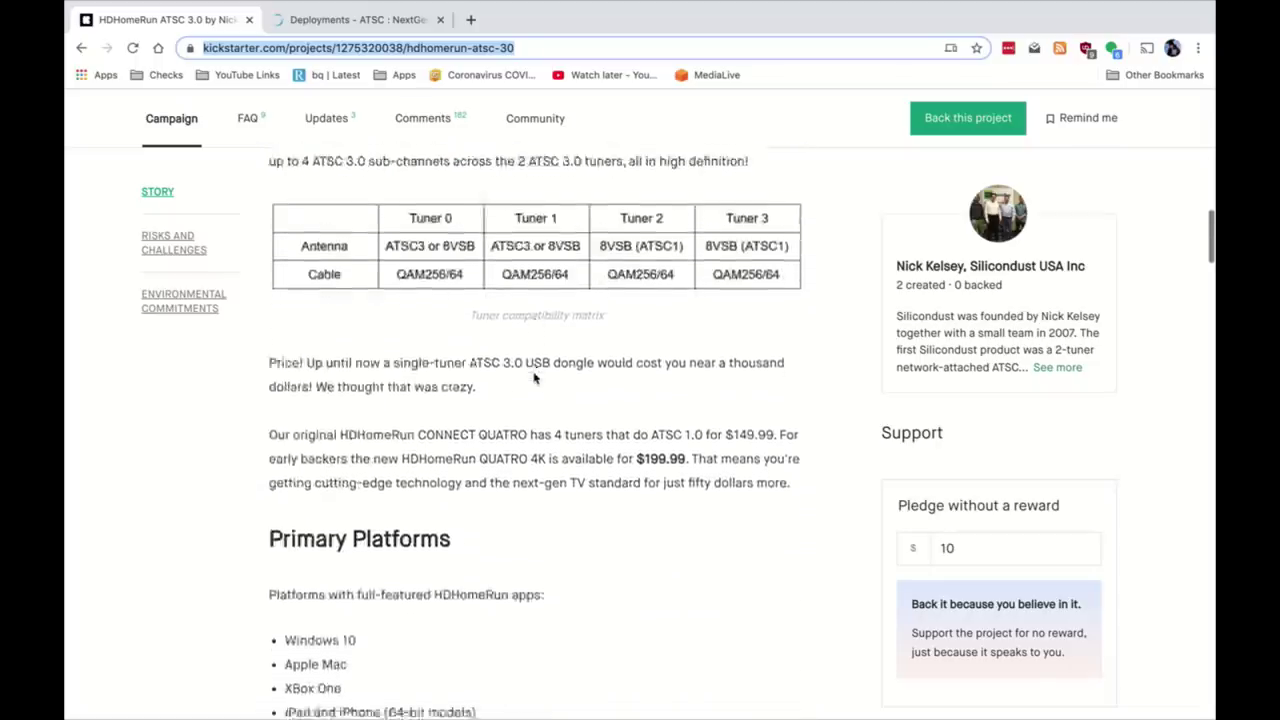
scroll(534, 378, "down", 2)
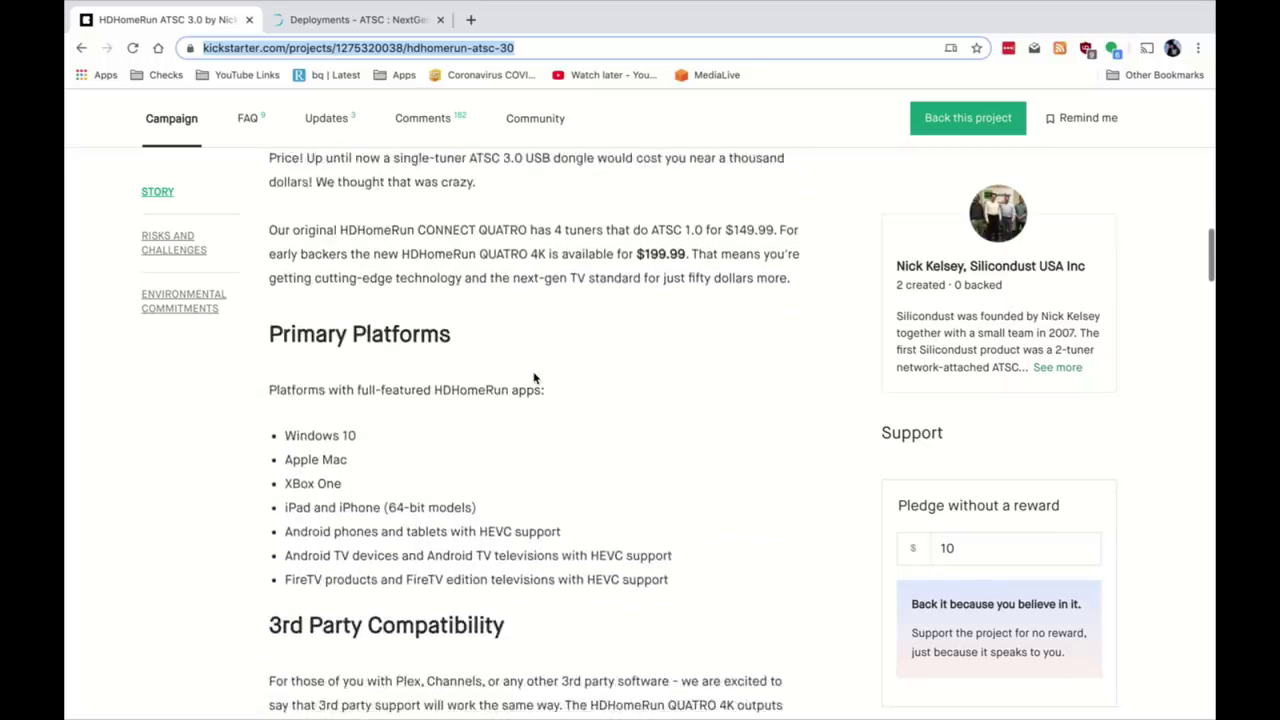
scroll(534, 378, "down", 2)
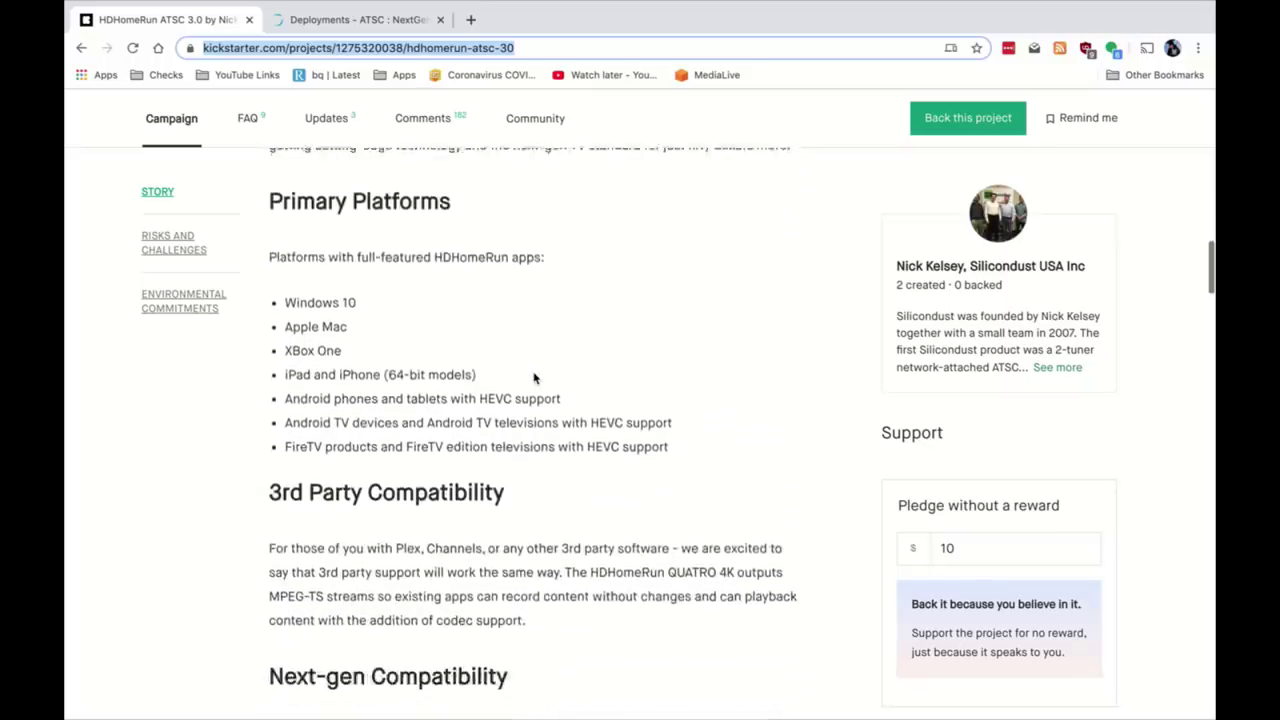
scroll(534, 378, "down", 2)
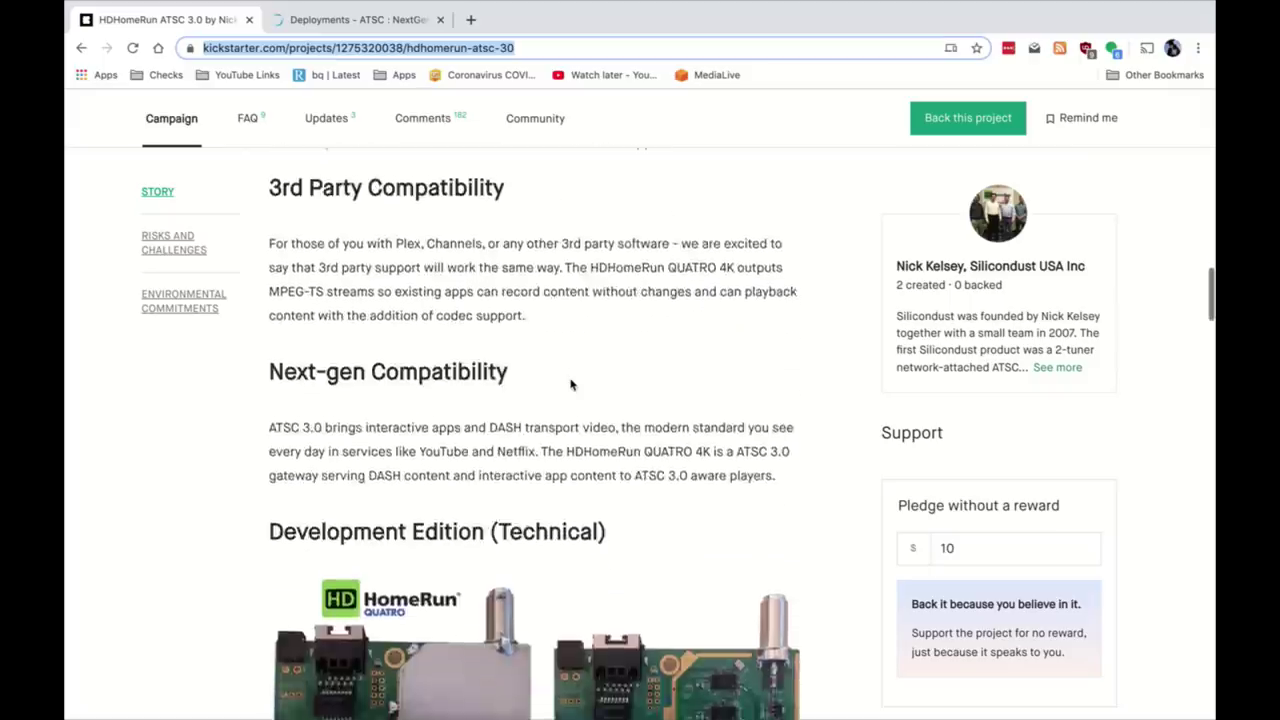
scroll(575, 383, "up", 4)
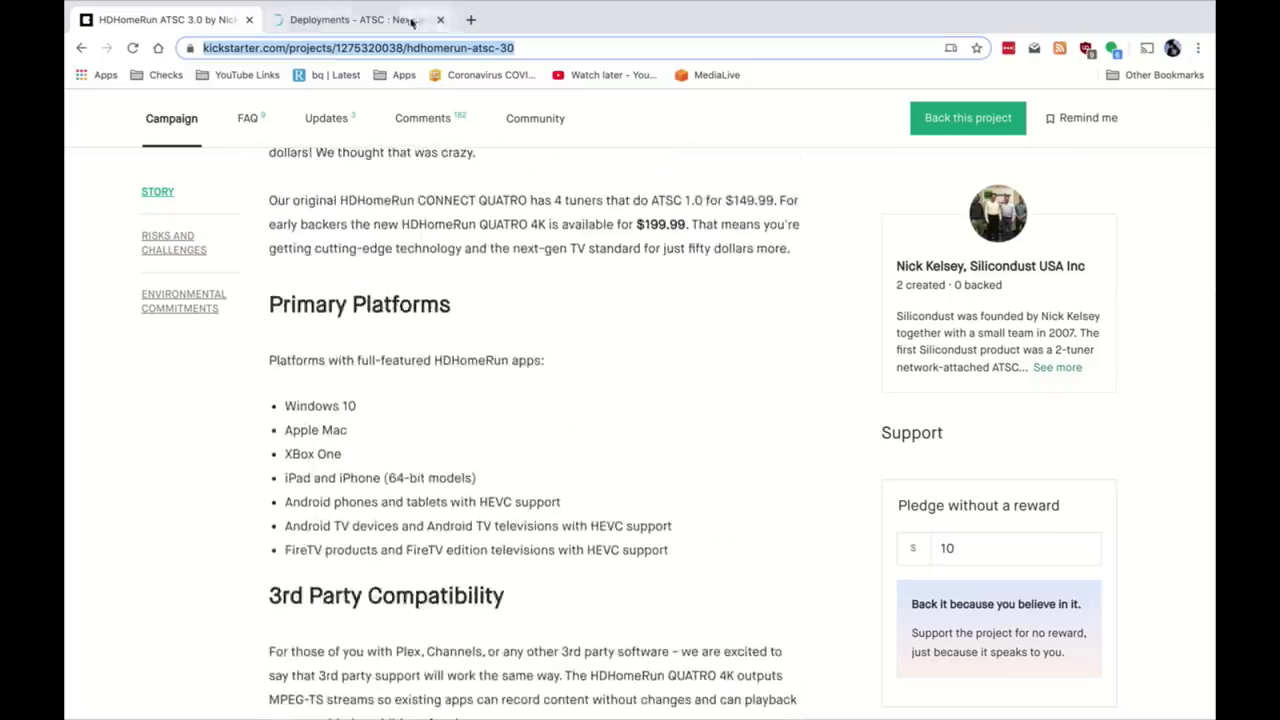
- Switch to the ATSC Deployments page and examine the United States map, its legend and the listed ATSC 3.0 markets
left_click(411, 22)
scroll(551, 300, "down", 2)
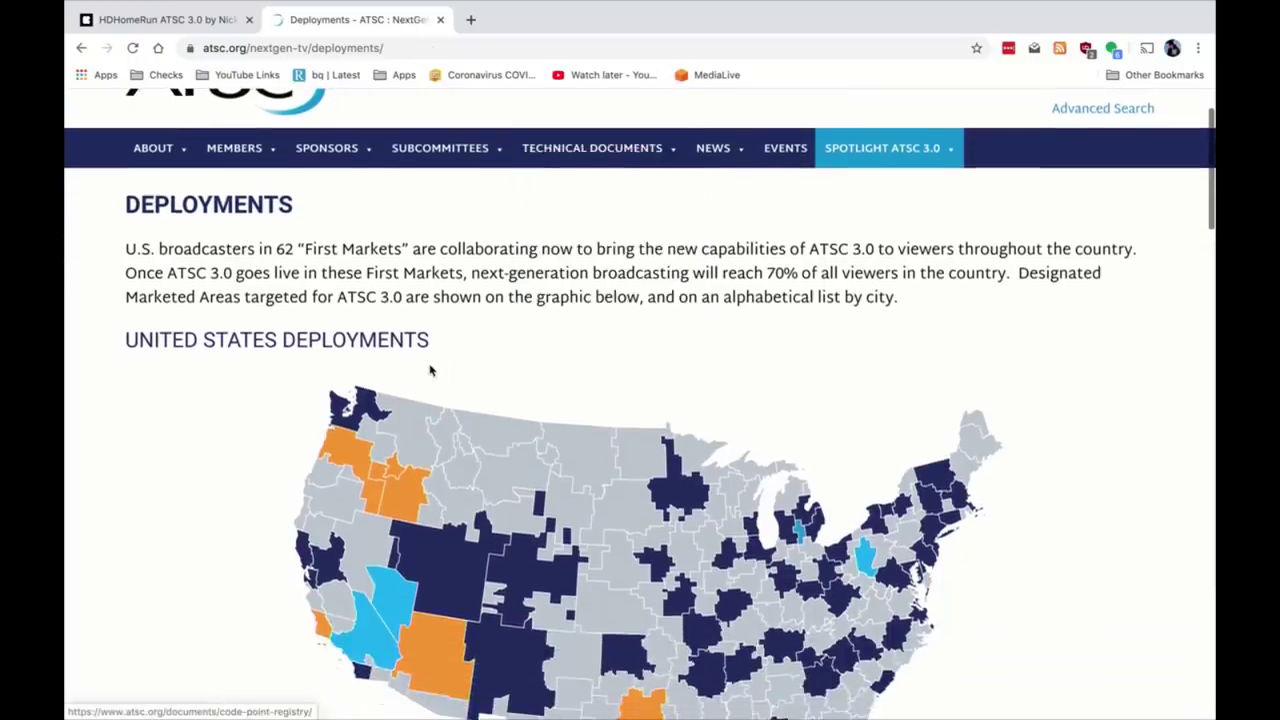
scroll(430, 371, "down", 3)
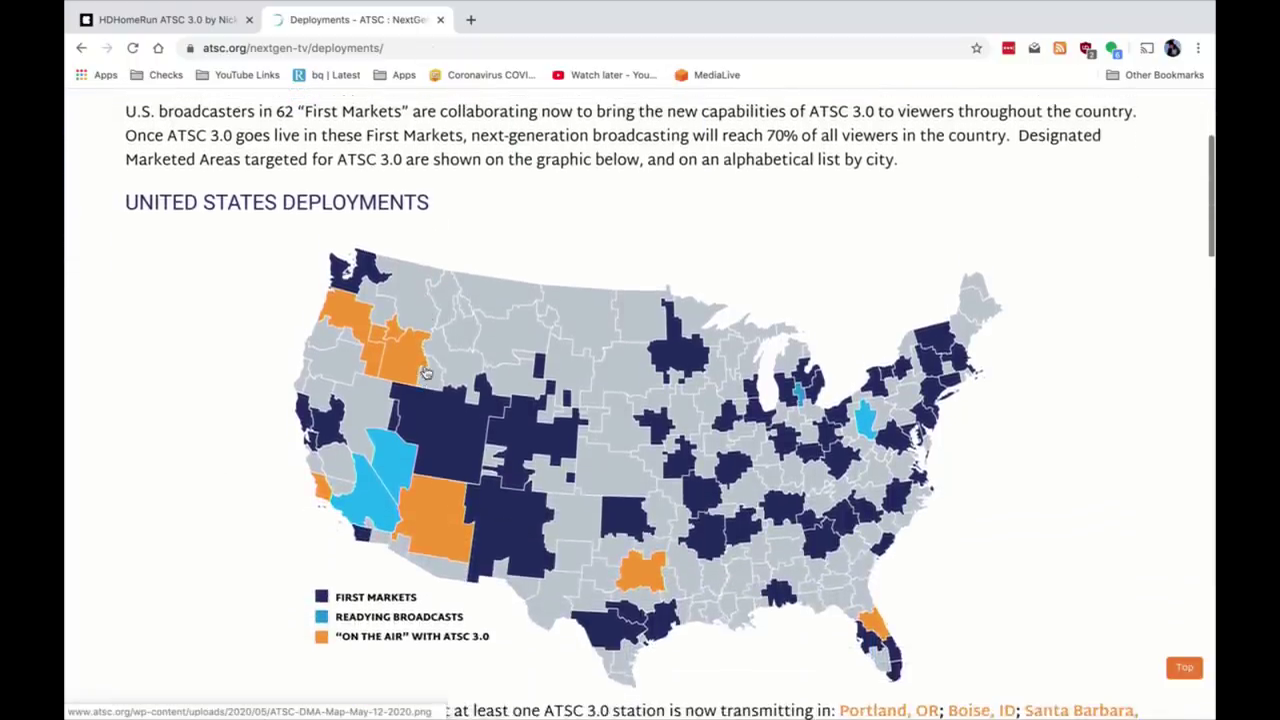
scroll(426, 372, "up", 4)
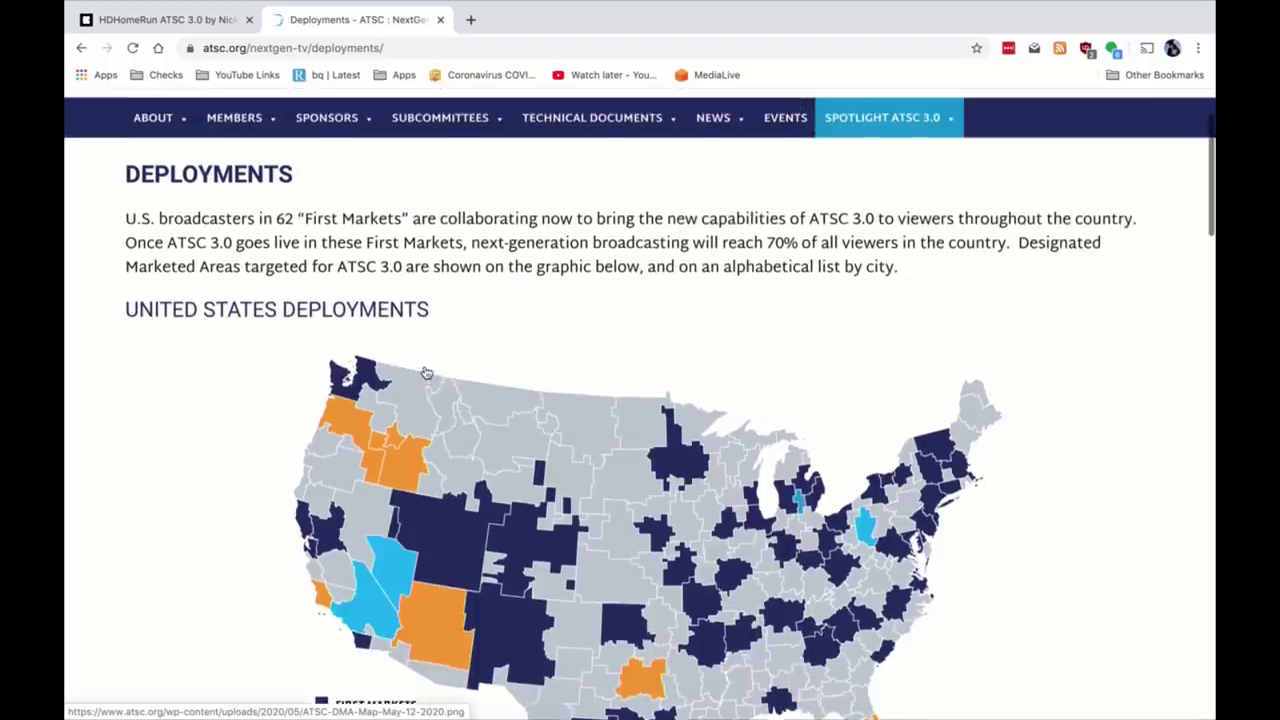
scroll(426, 372, "down", 5)
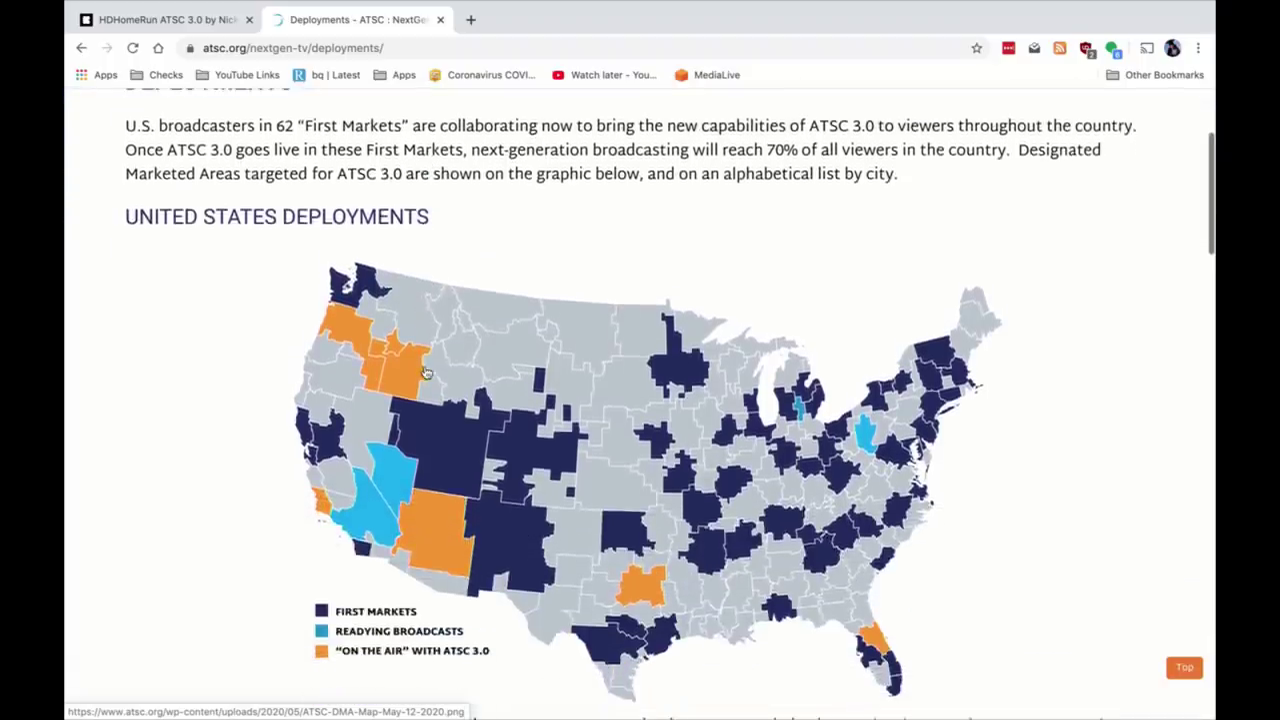
scroll(426, 372, "down", 1)
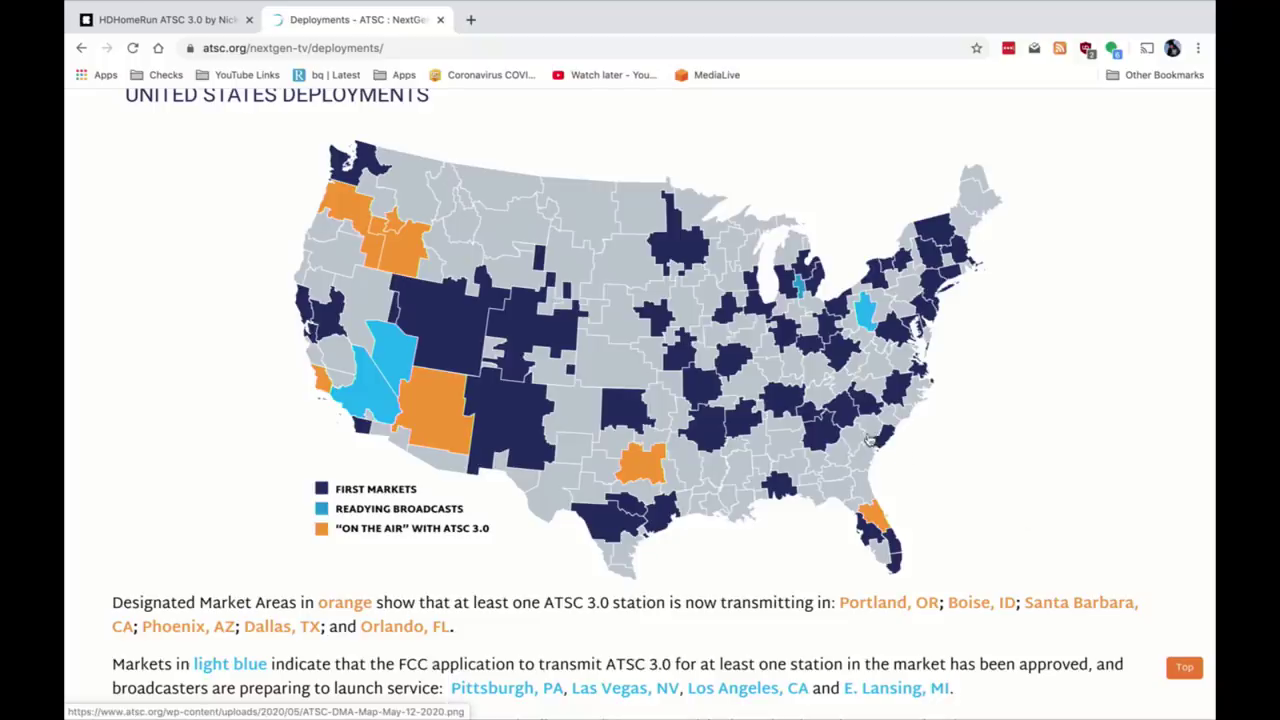
scroll(963, 426, "down", 2)
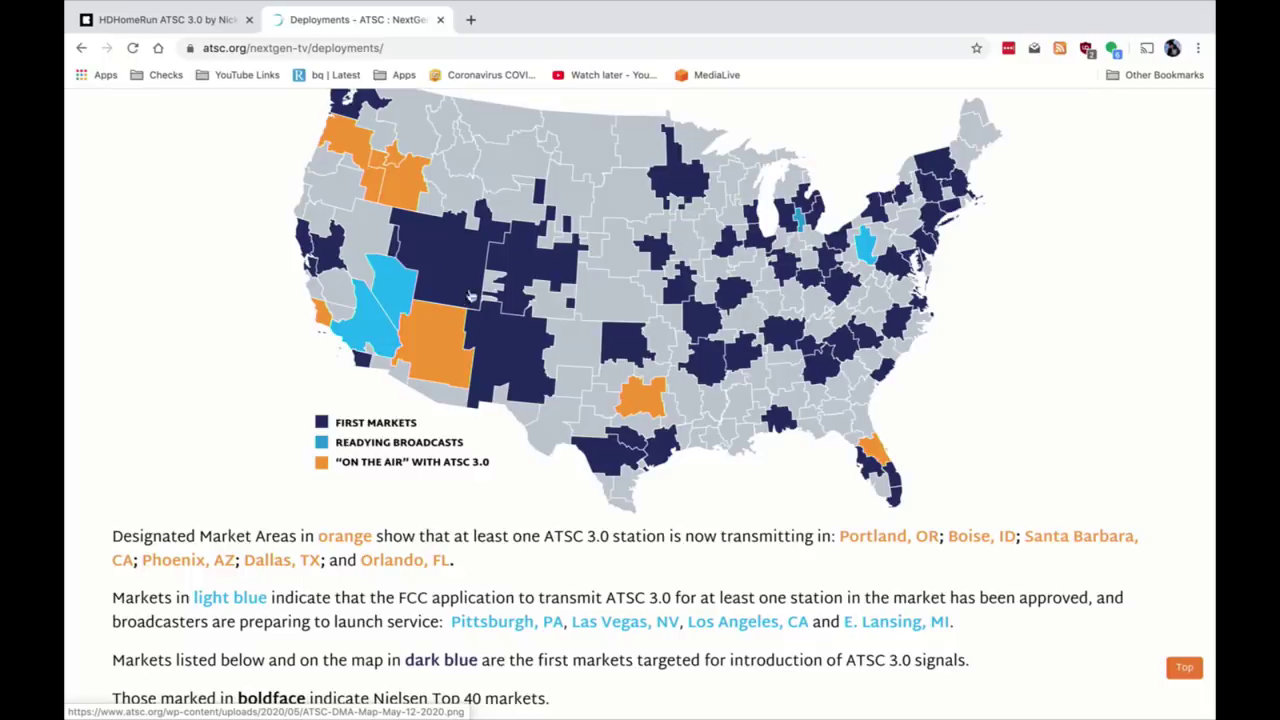
scroll(414, 291, "up", 2)
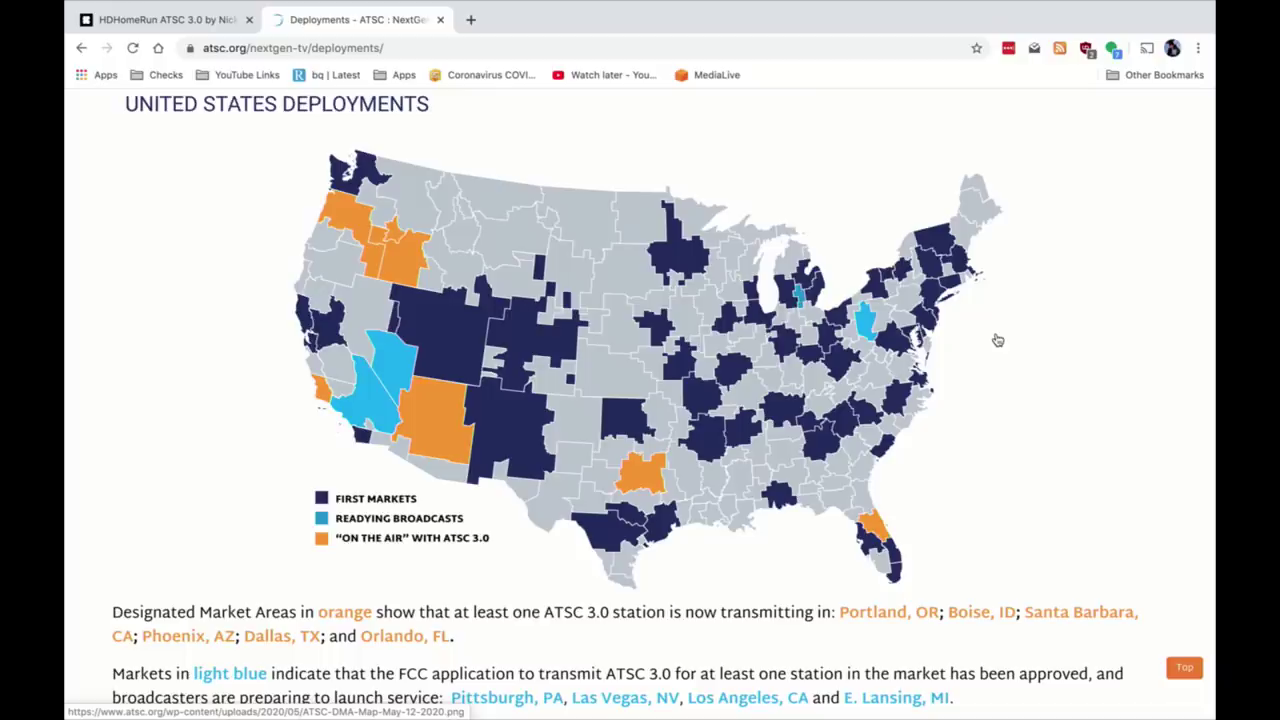
- Return to the HDHomeRun ATSC 3.0 Kickstarter page and review the campaign overview again
mouse_move(550, 3)
left_click(210, 55)
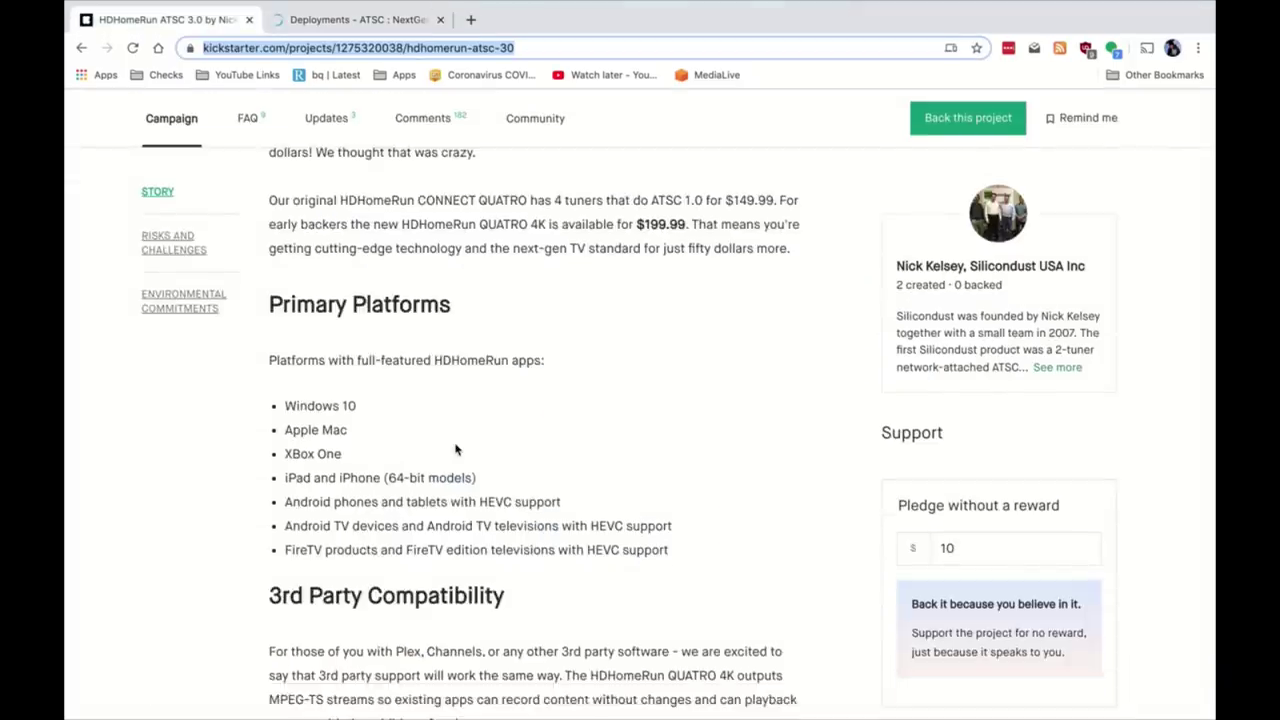
scroll(457, 446, "up", 15)
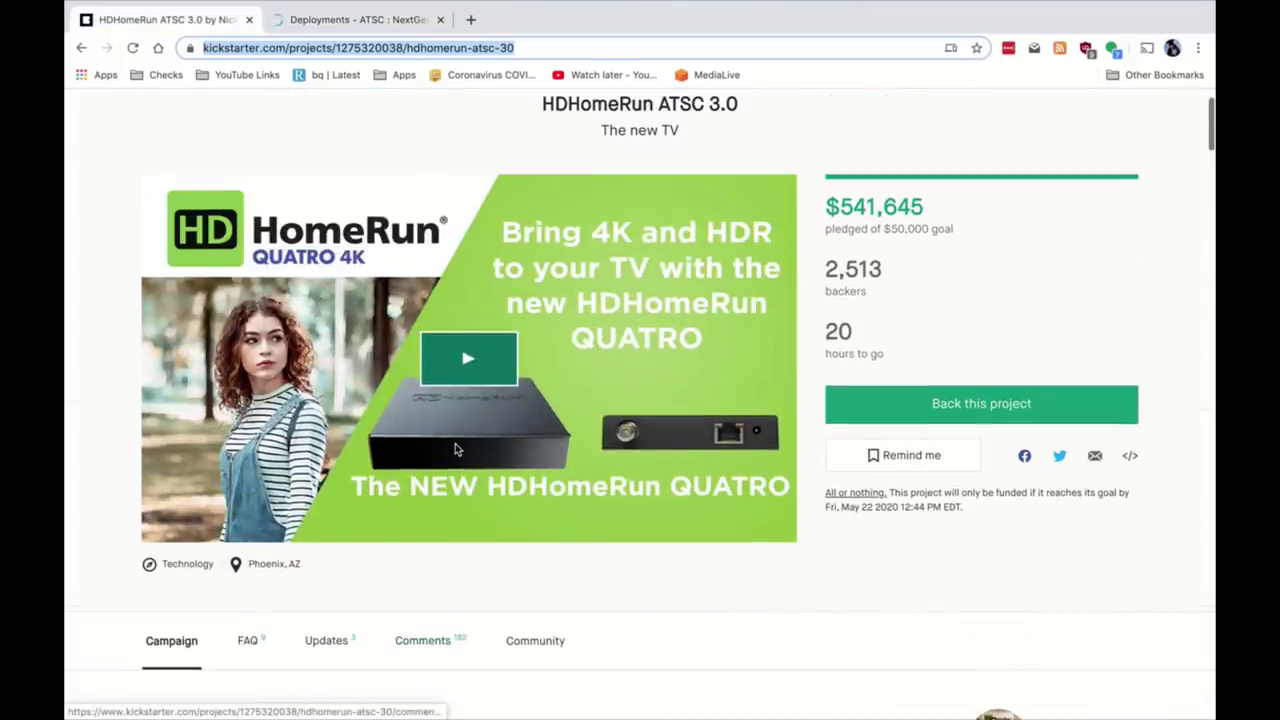
scroll(455, 450, "up", 2)
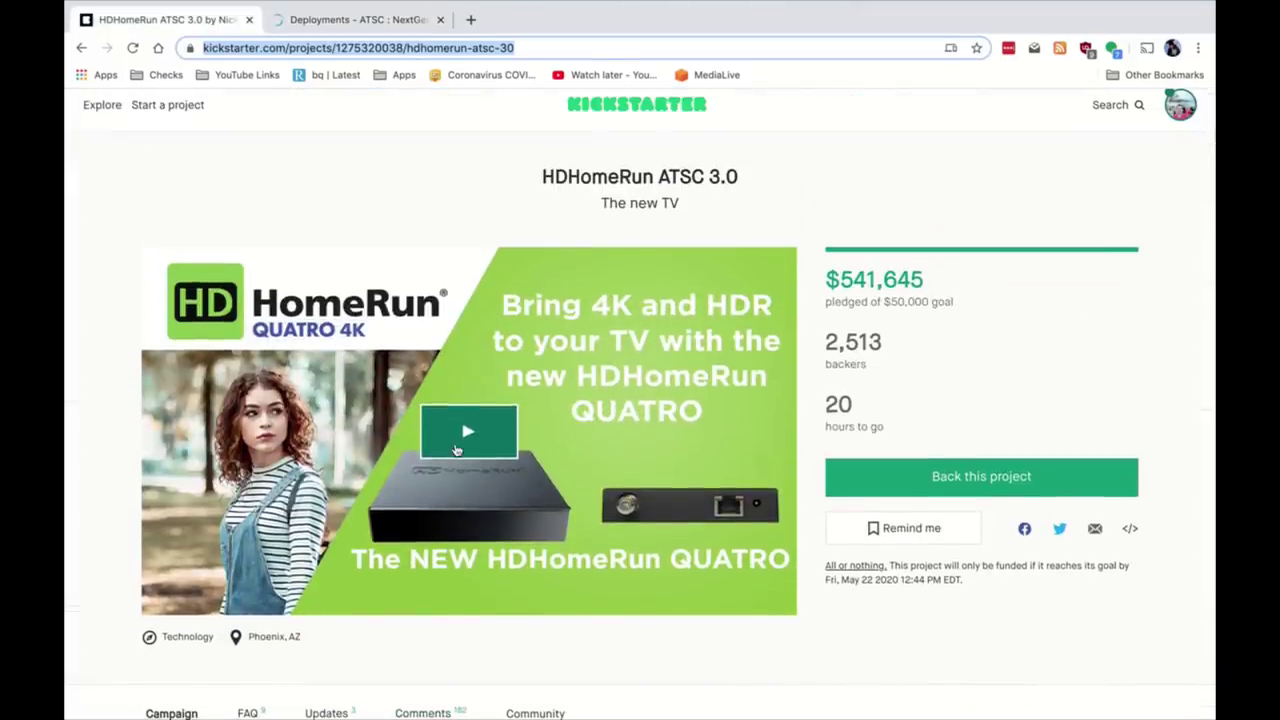
scroll(455, 450, "down", 5)
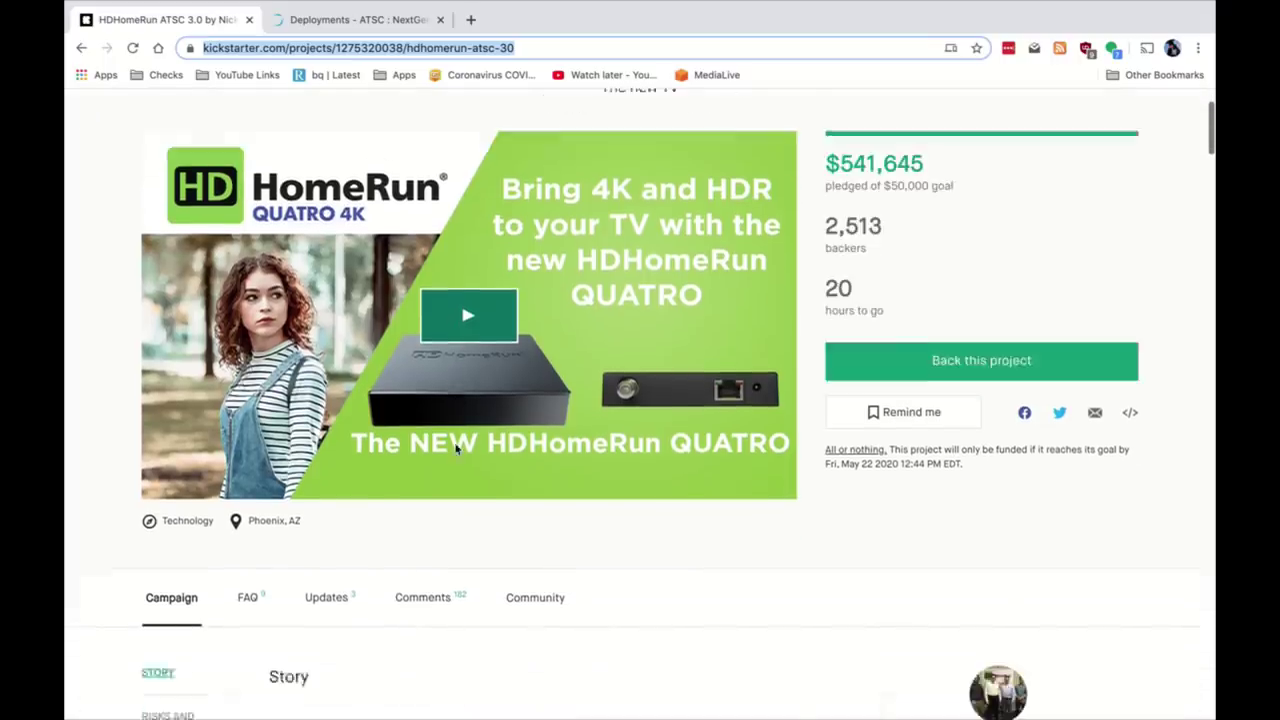
scroll(455, 450, "down", 6)
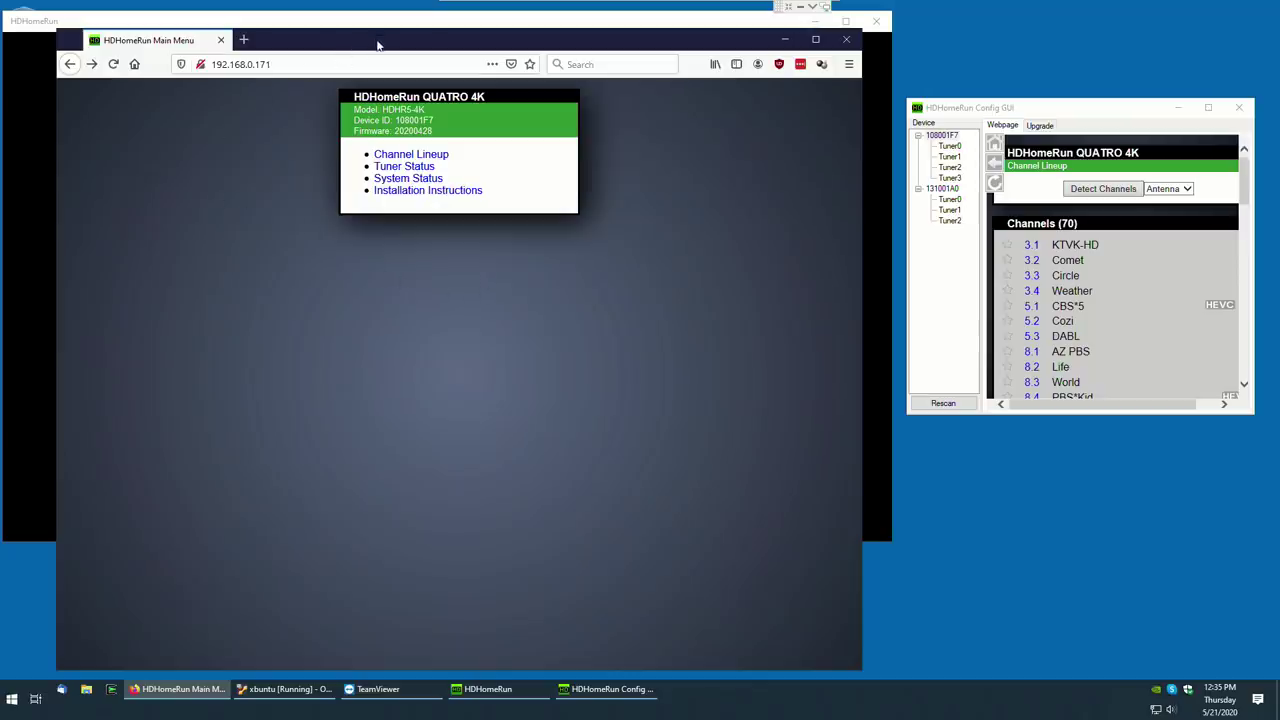
- Open the Channel Lineup of the HDHomeRun QUATRO 4K and look through its channels and their HEVC and HD labels
left_click_drag(376, 38, 369, 41)
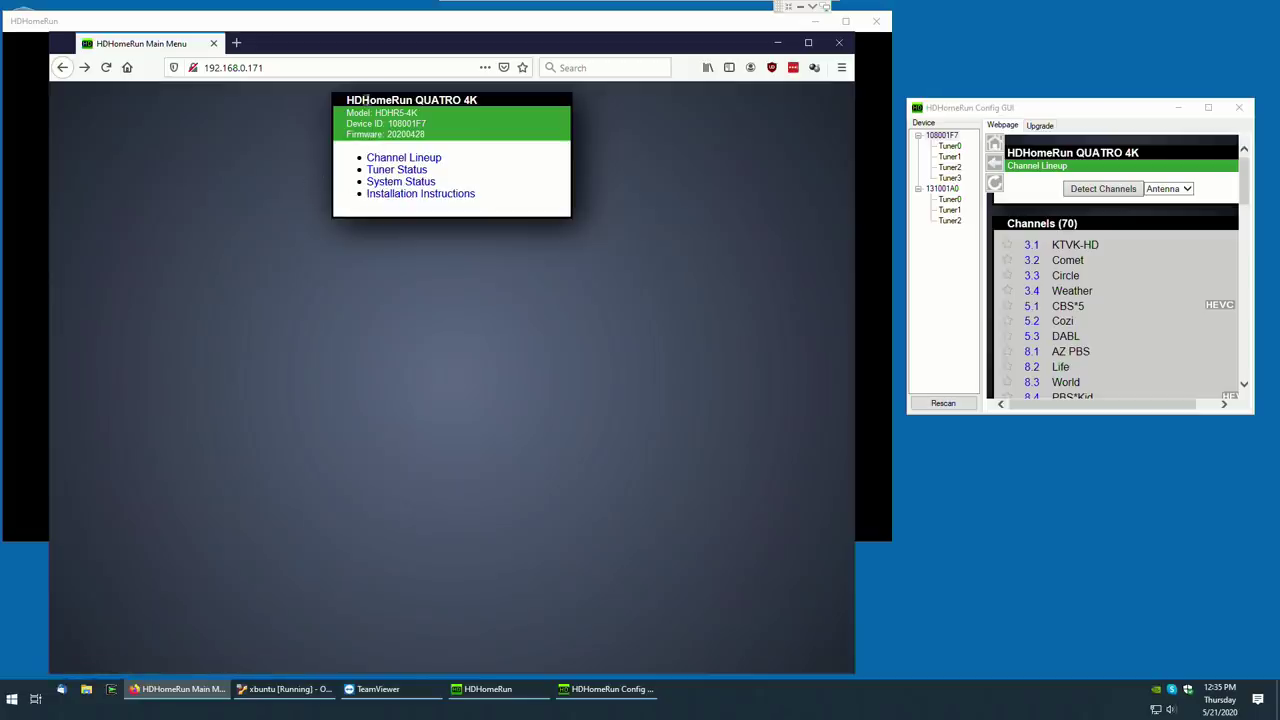
left_click(432, 100)
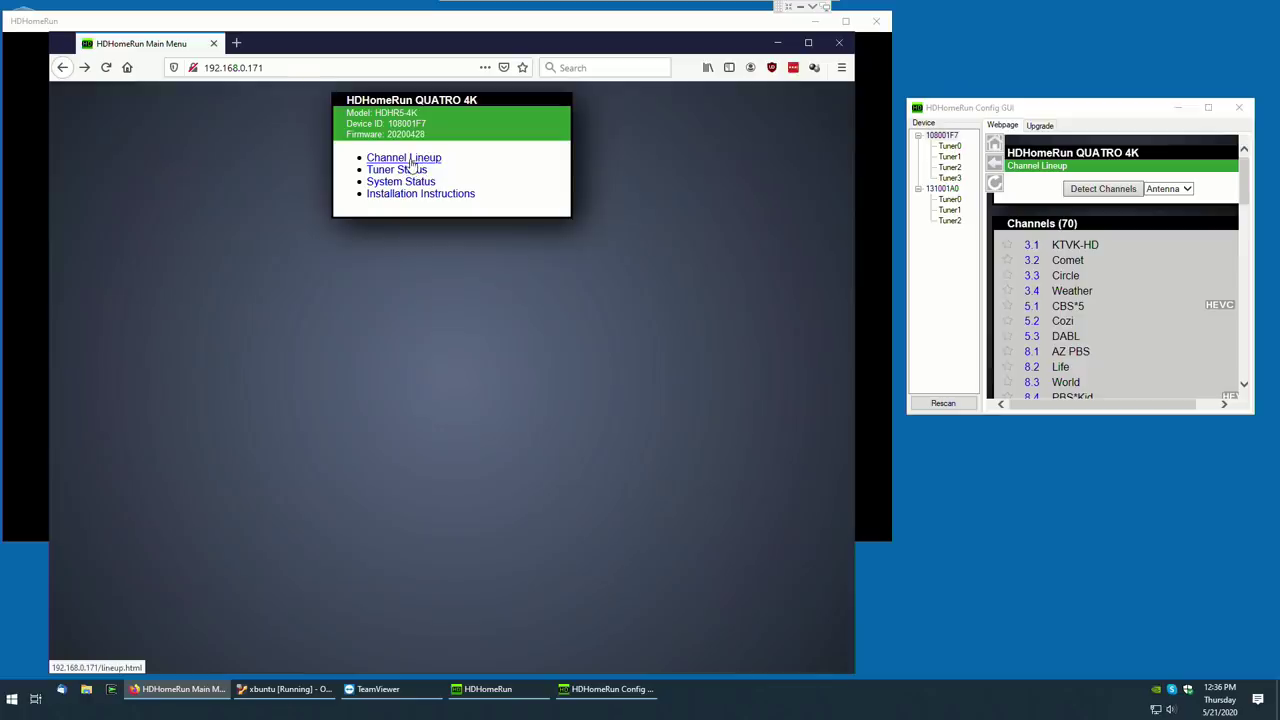
left_click(411, 160)
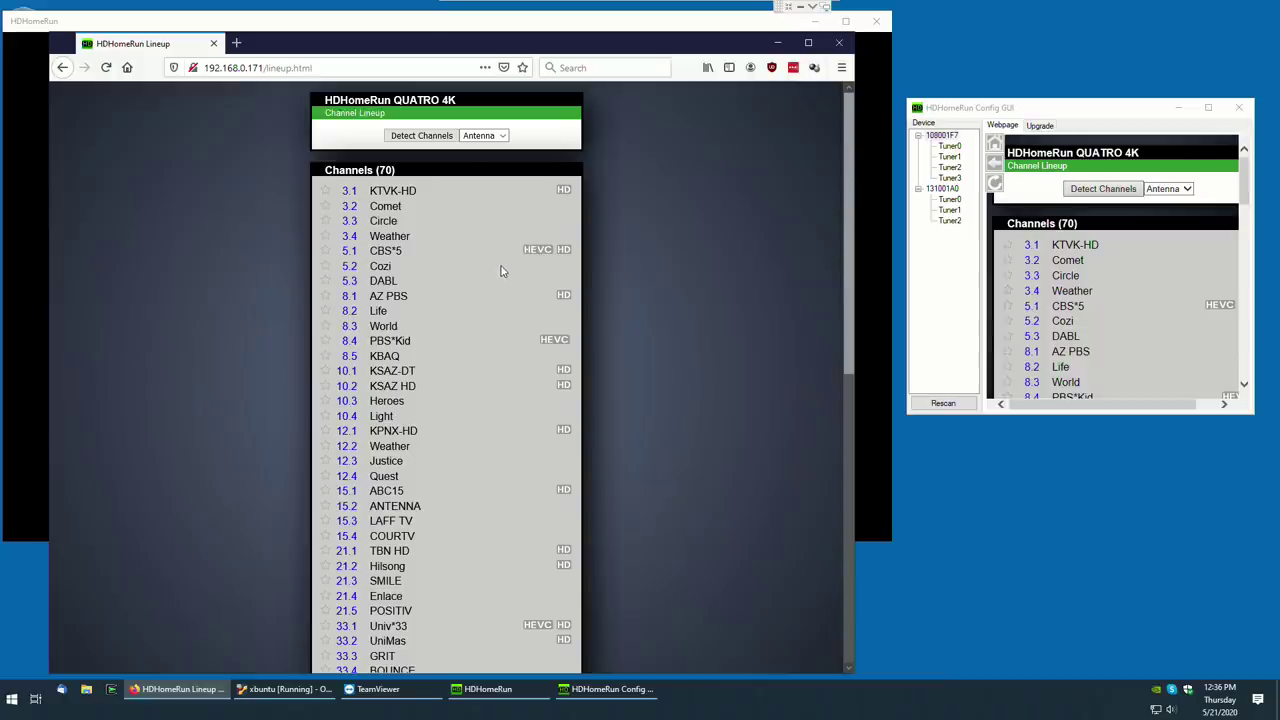
scroll(502, 271, "down", 4)
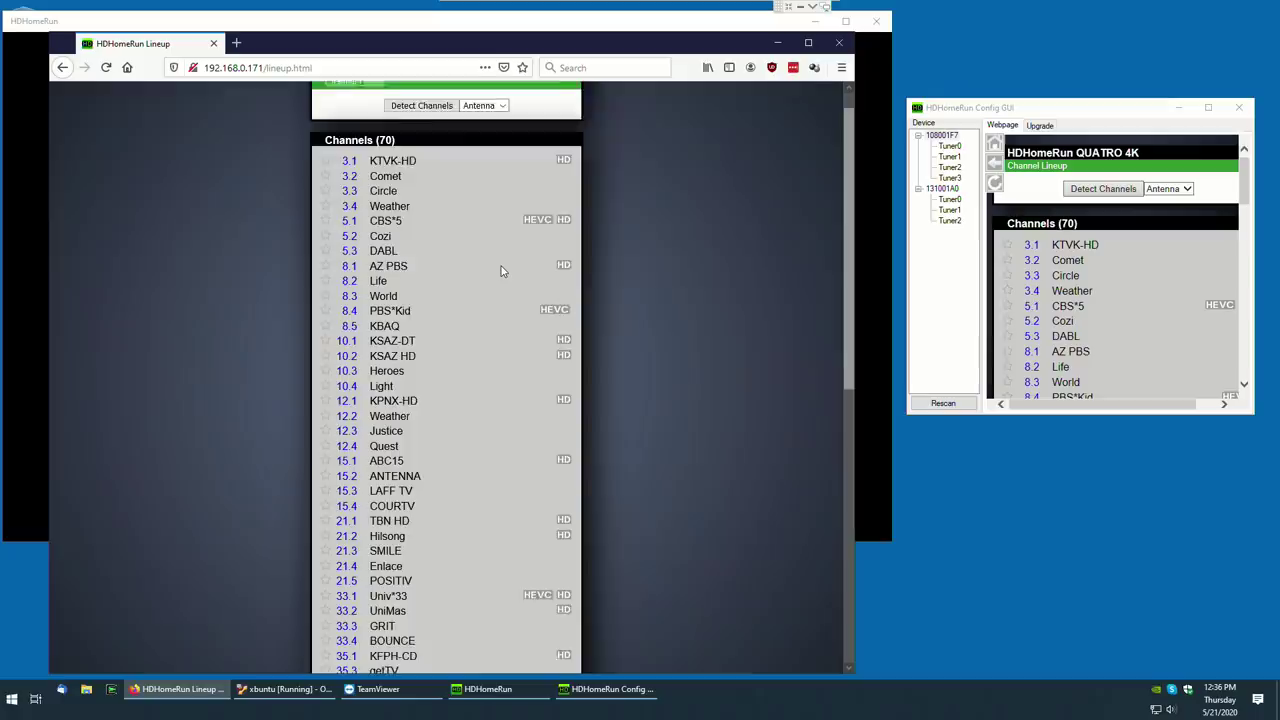
scroll(502, 271, "up", 4)
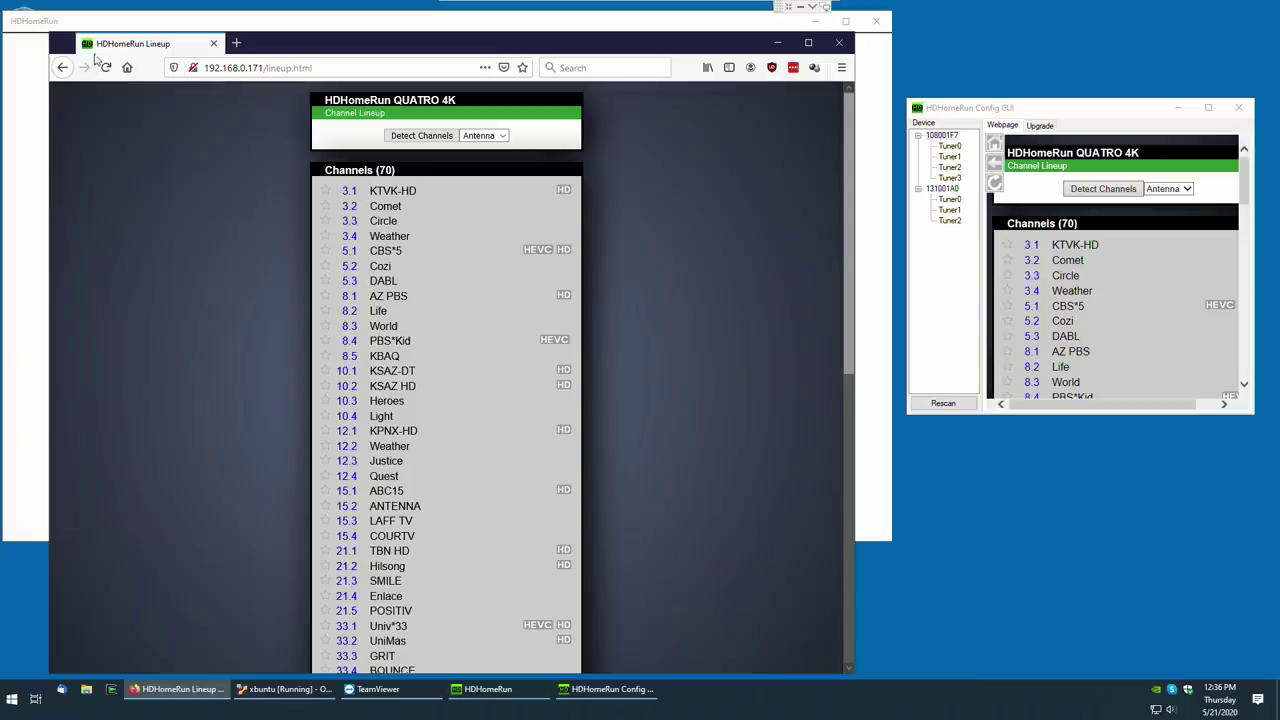
- Open the status of Tuner 0 from the device's main menu and highlight its virtual channel and modulation lock values
left_click(62, 67)
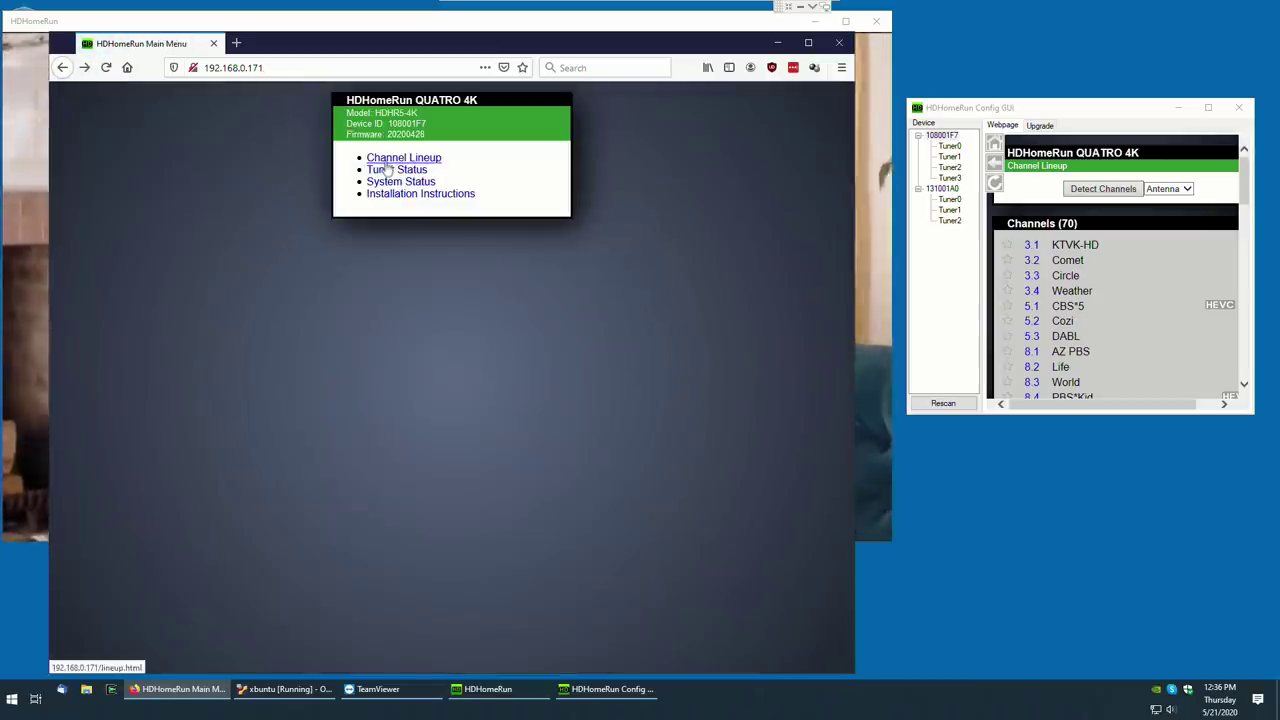
left_click(387, 170)
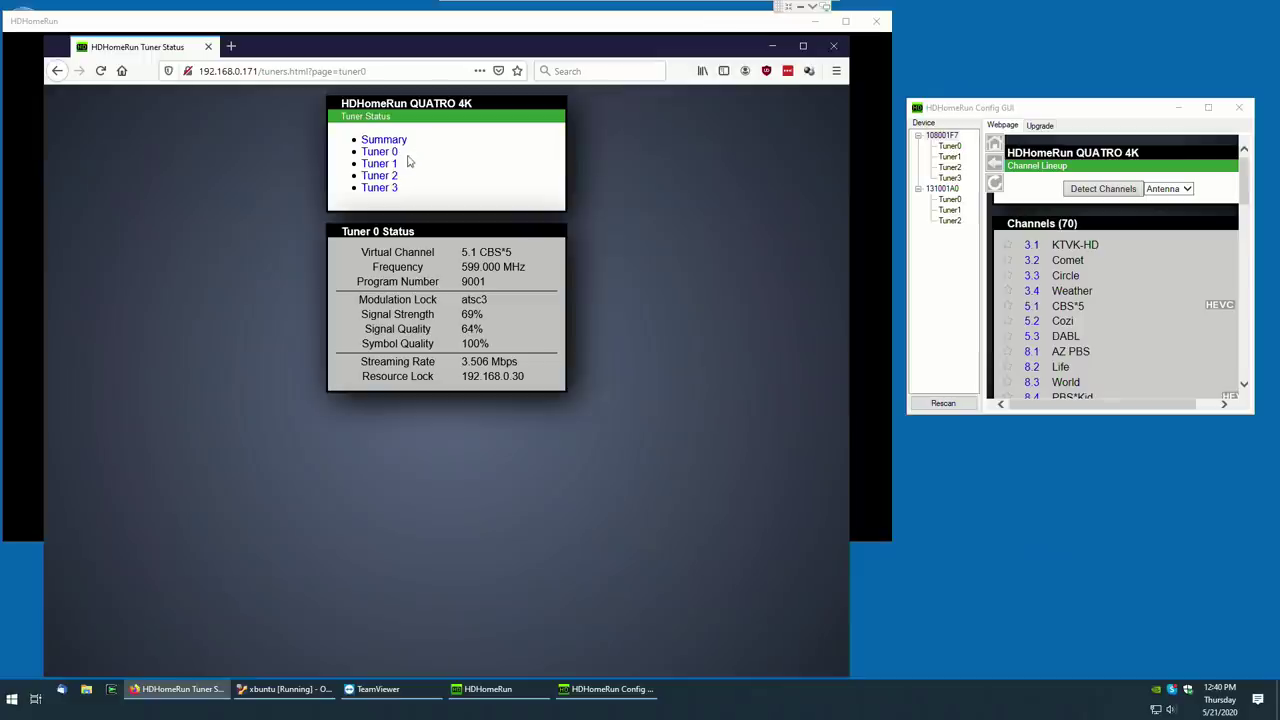
left_click(390, 153)
triple_click(474, 252)
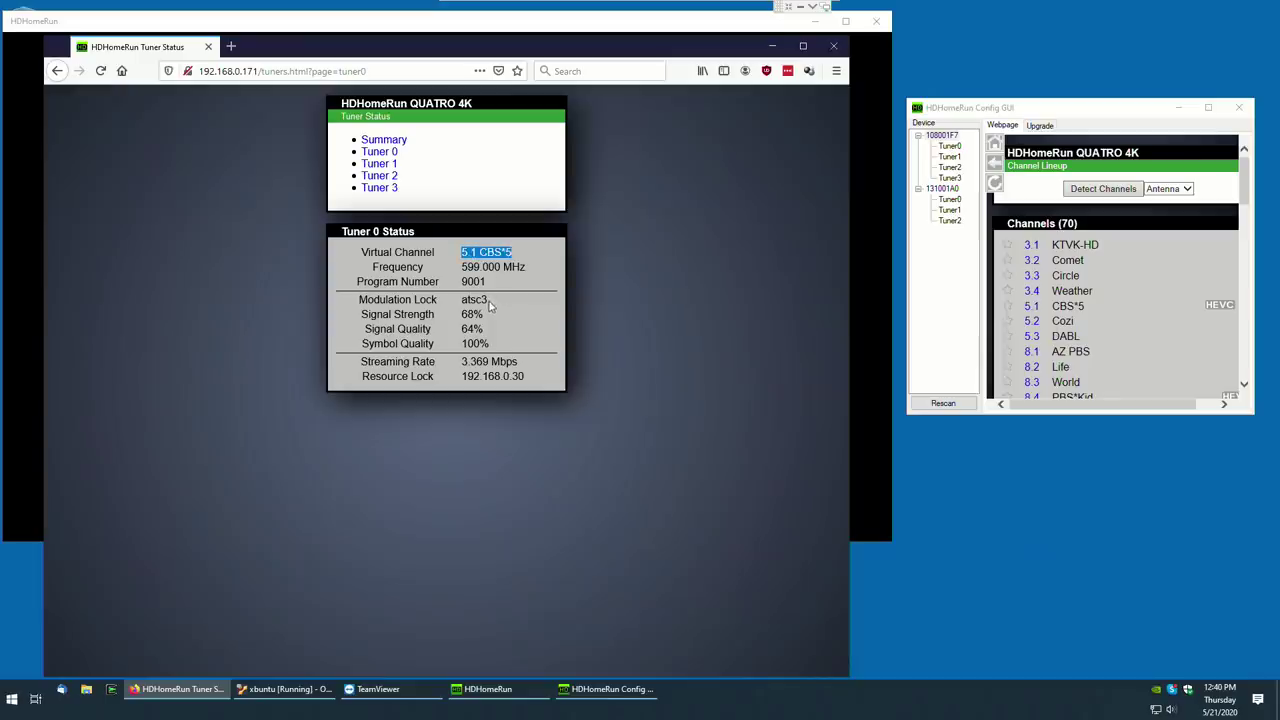
double_click(464, 299)
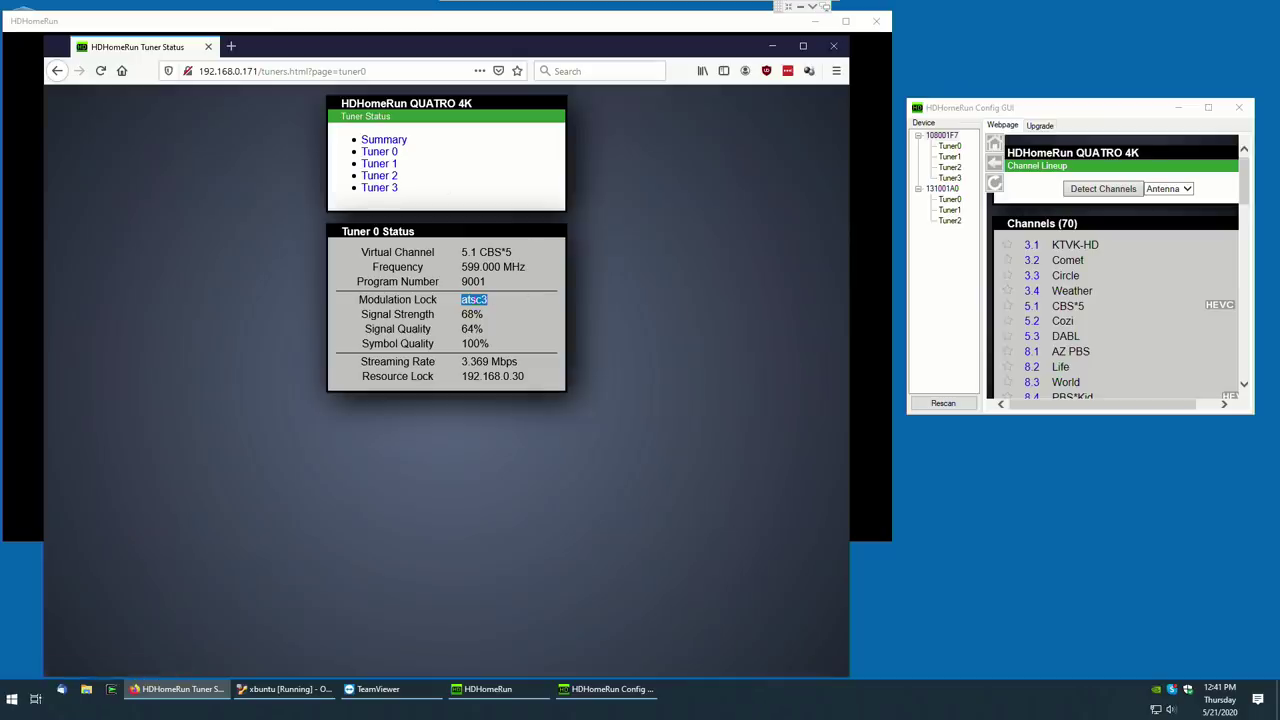
- Return the device page to its main menu and check Tuner0 of the QUATRO 4K and its program selection in HDHomeRun Config GUI
left_click(475, 299)
key("alt+Left")
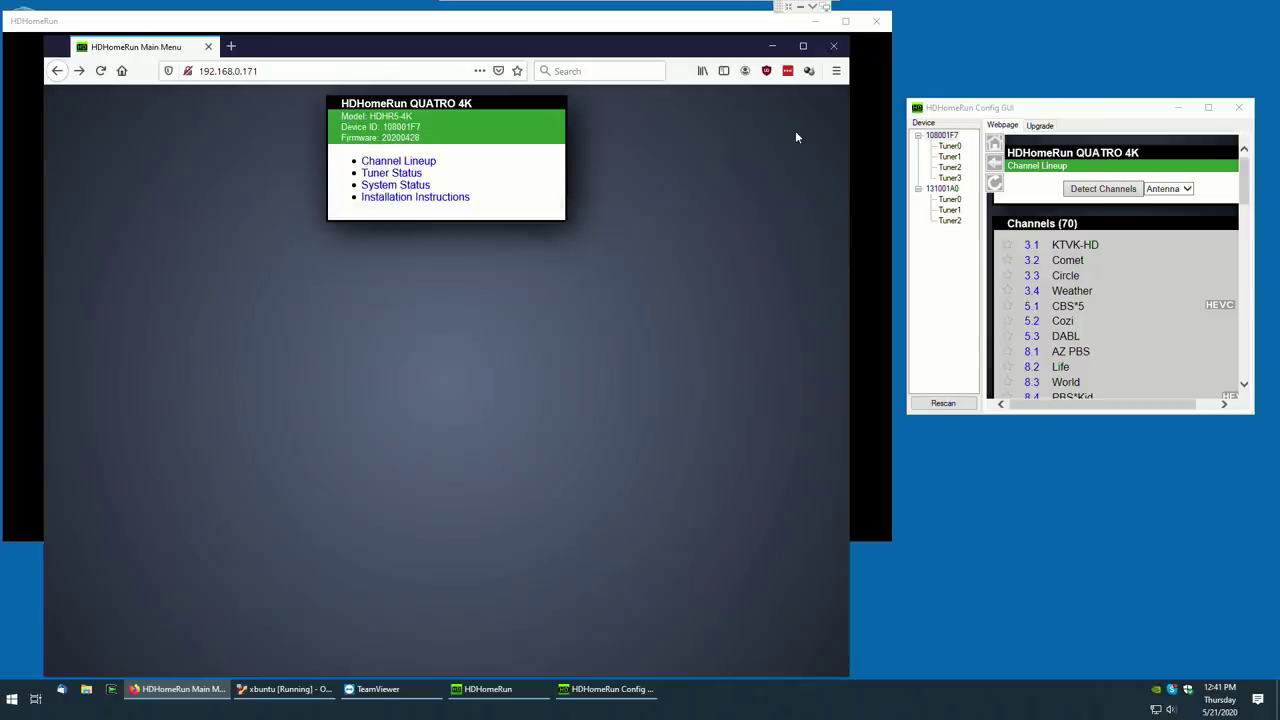
left_click_drag(1046, 113, 452, 181)
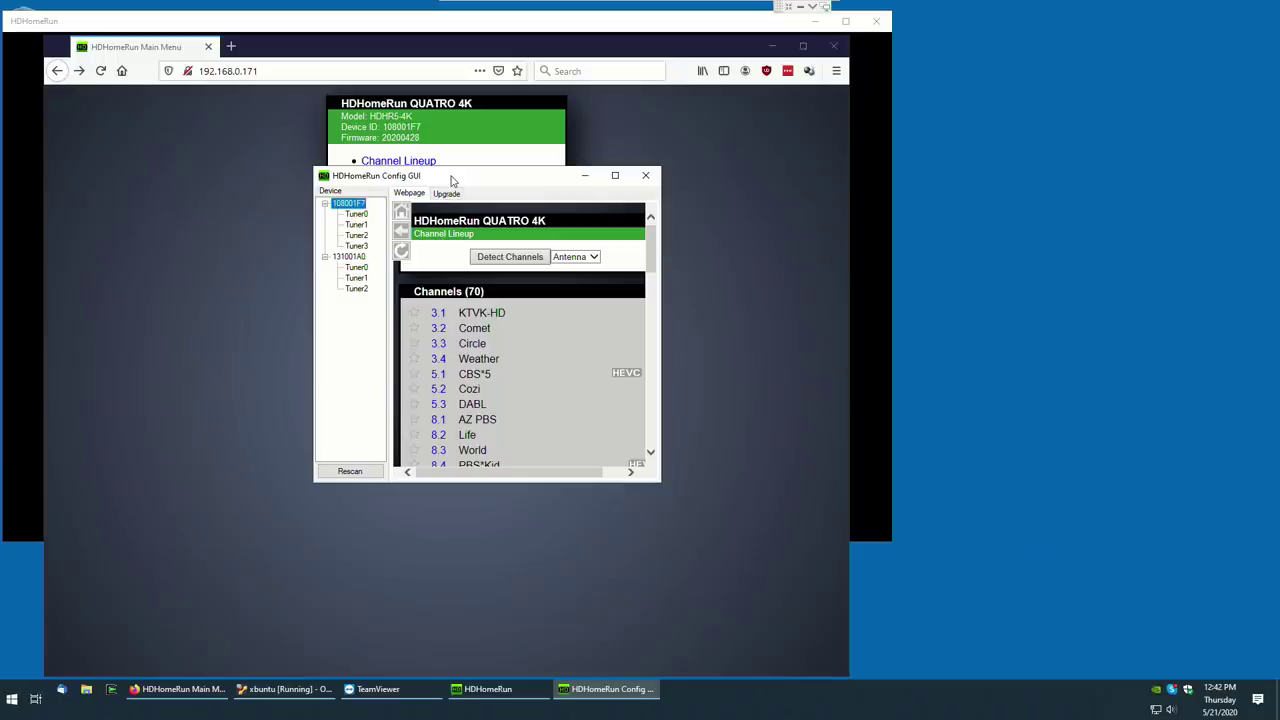
left_click(363, 215)
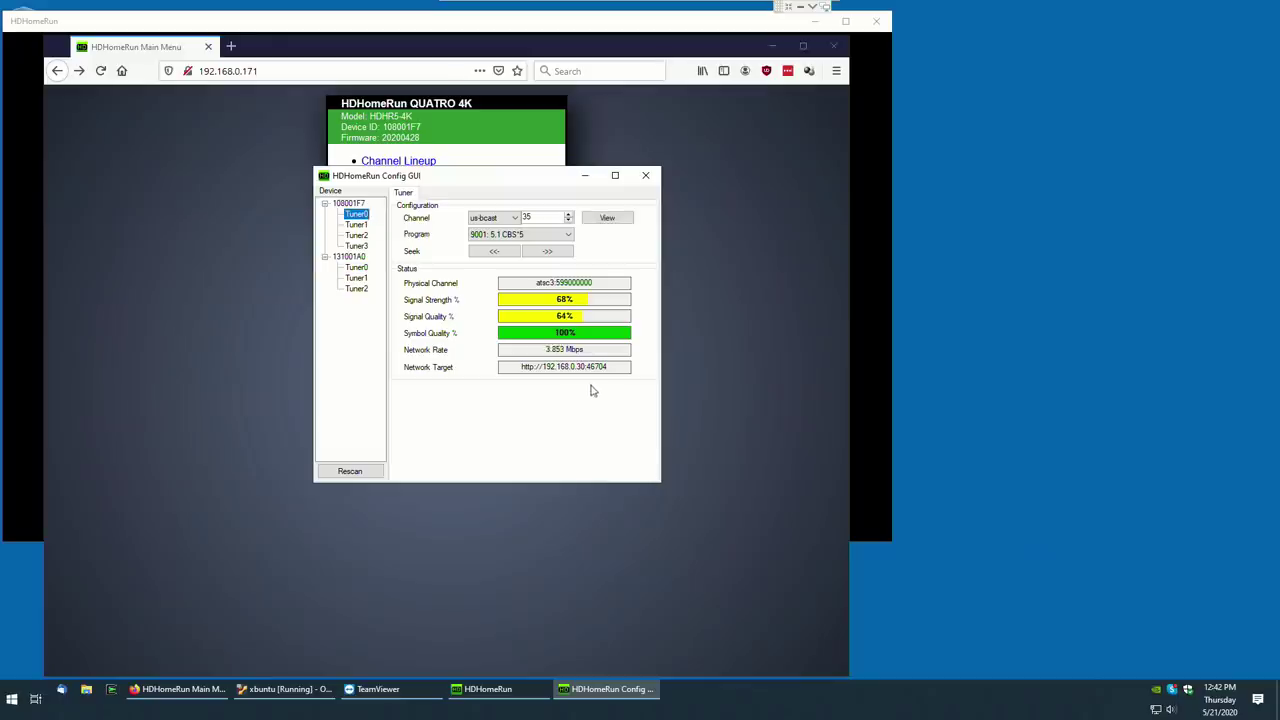
left_click(524, 236)
- Bring the HDHomeRun viewer playing 5.1 CBS*5 to the front and reposition its window over the browser
left_click(479, 31)
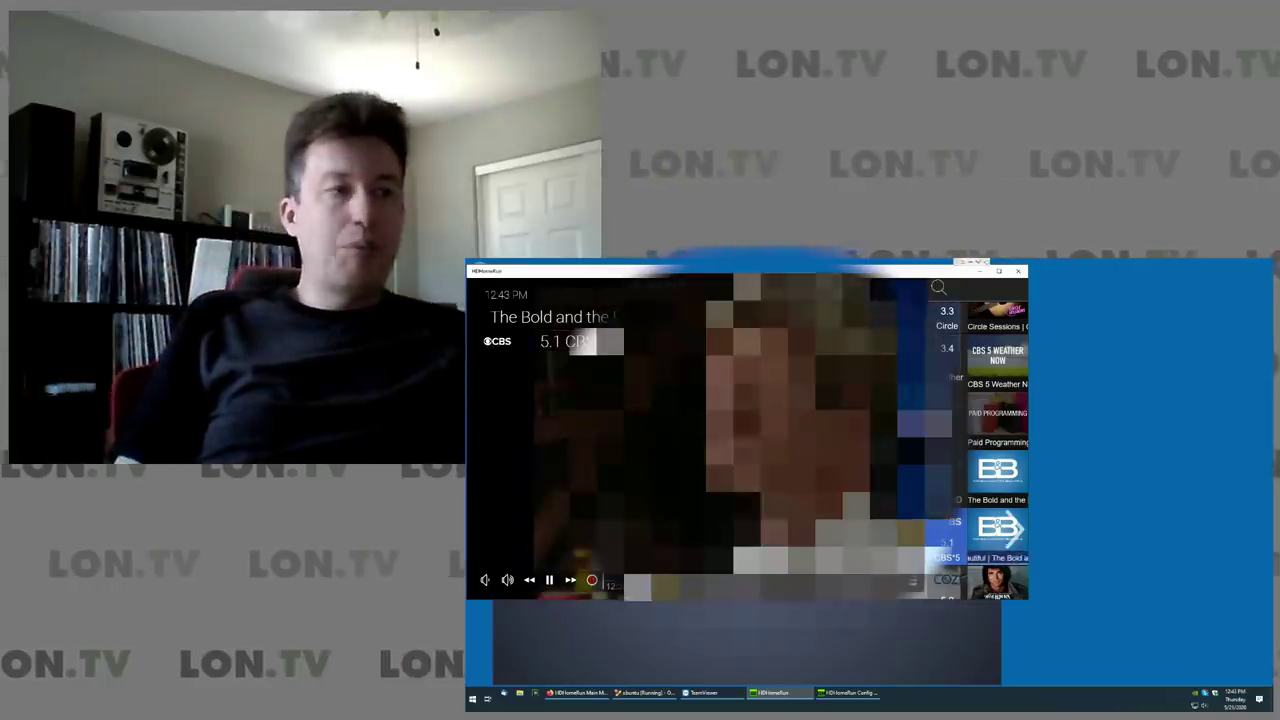
left_click_drag(929, 309, 1000, 323)
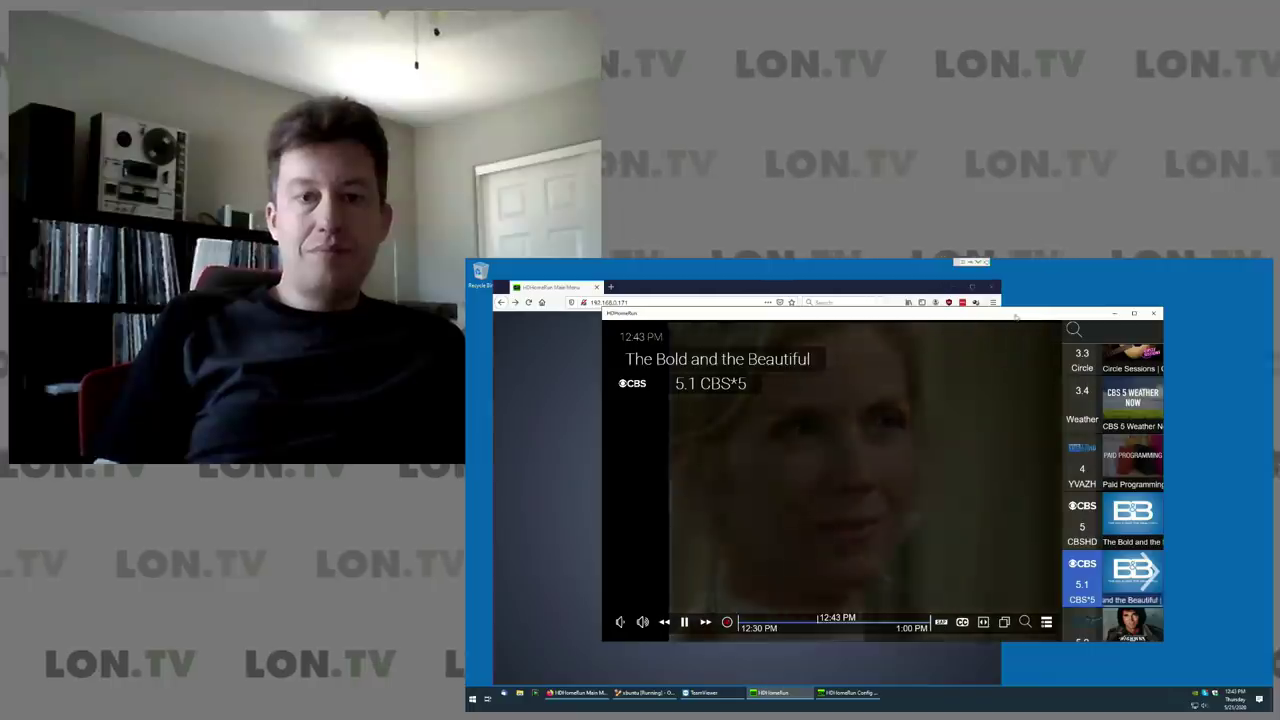
left_click(876, 290)
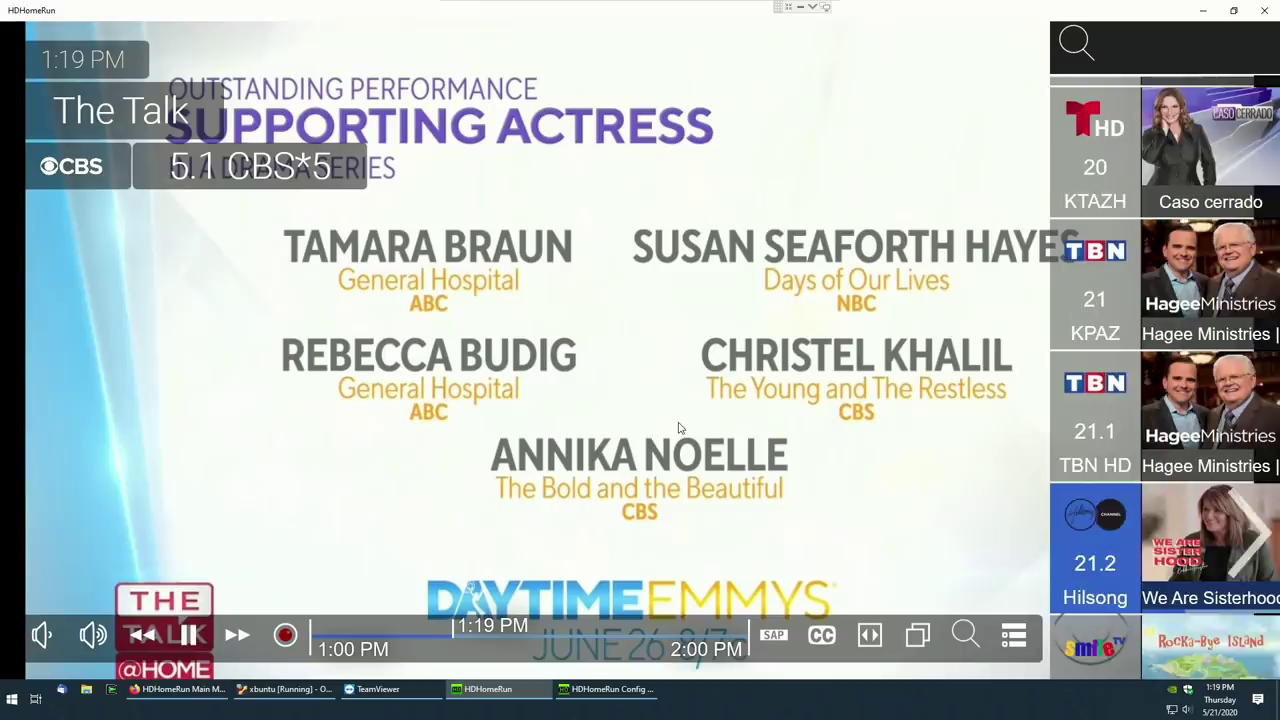
- Browse the viewer's channel guide upward from channel 21.2 to the channel 15 listings while 5.1 CBS*5 plays
key("Down")
key("Up")
key("Up")
key("Up")
key("Up")
key("Up")
key("Up")
key("Up")
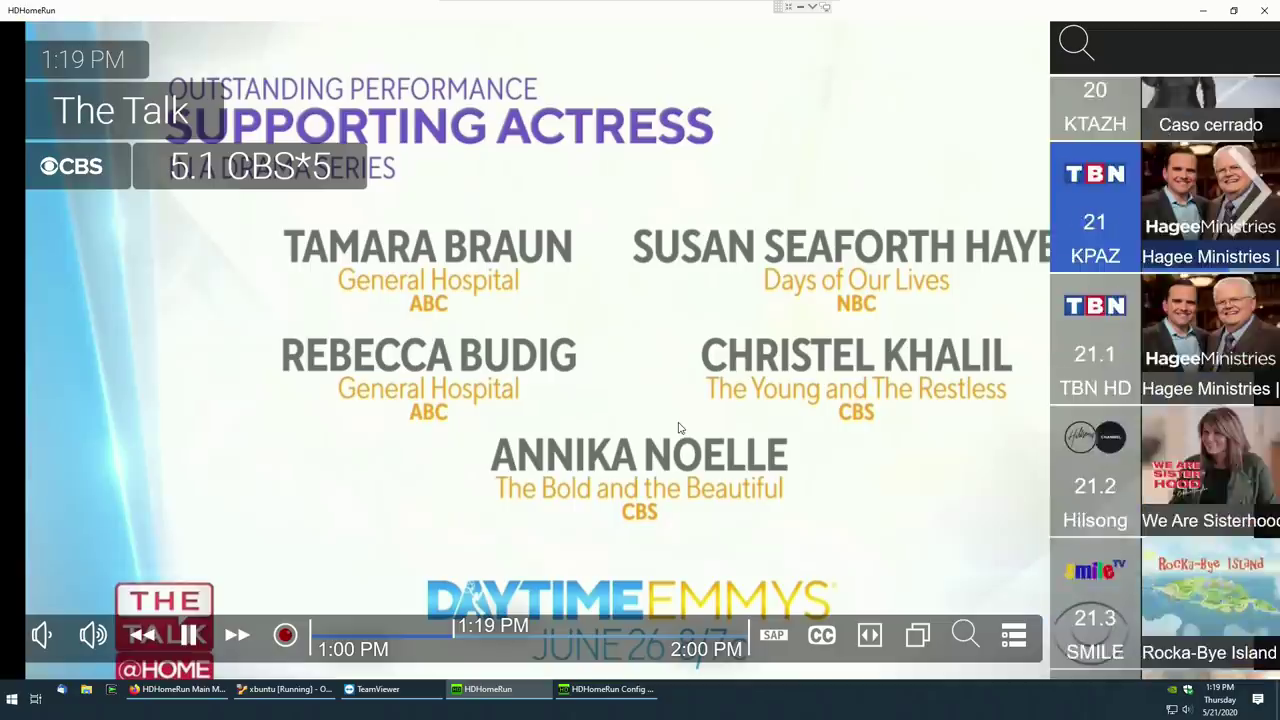
key("Down")
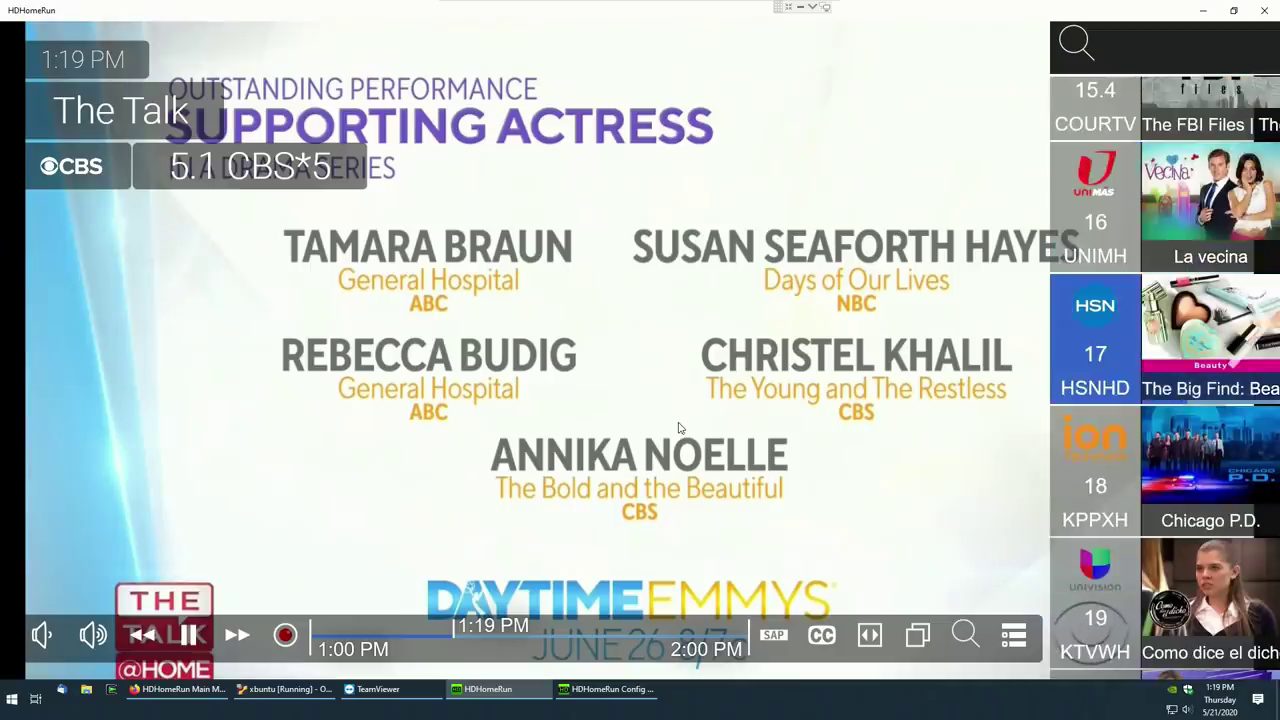
key("Up")
key("Up")
key("Up")
key("Up")
key("Up")
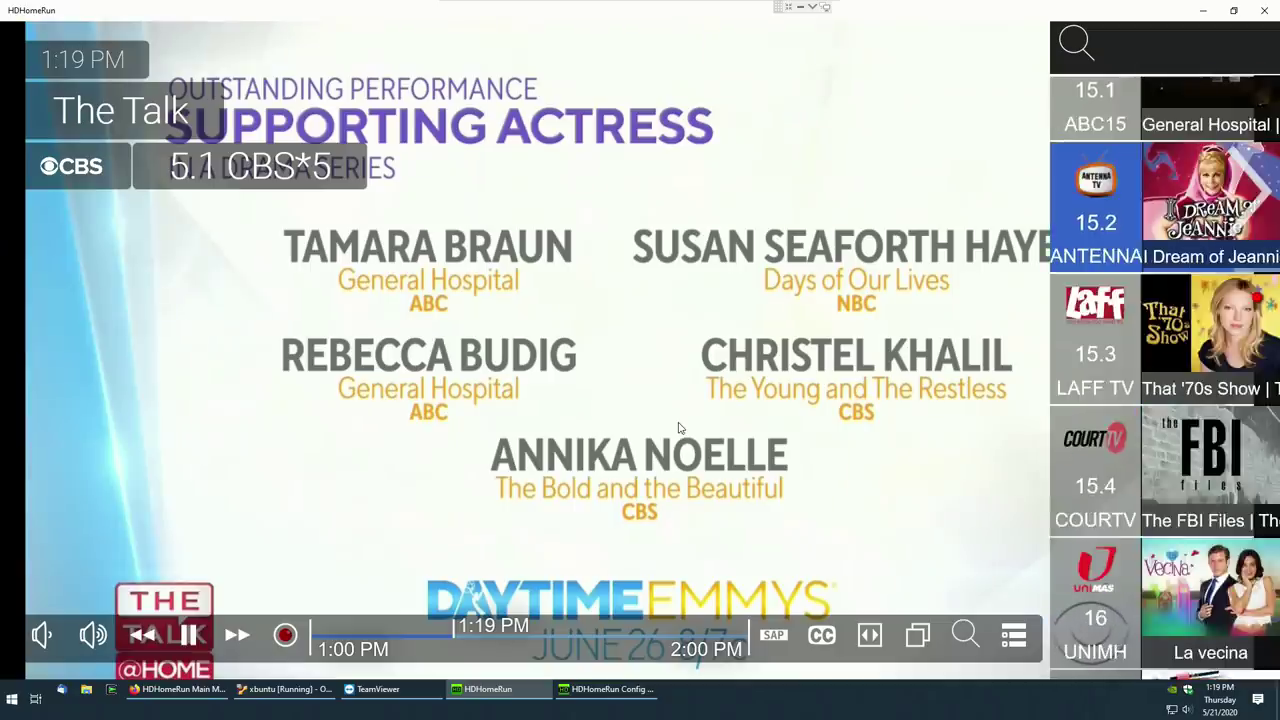
key("Up")
key("Up")
key("Down")
key("Down")
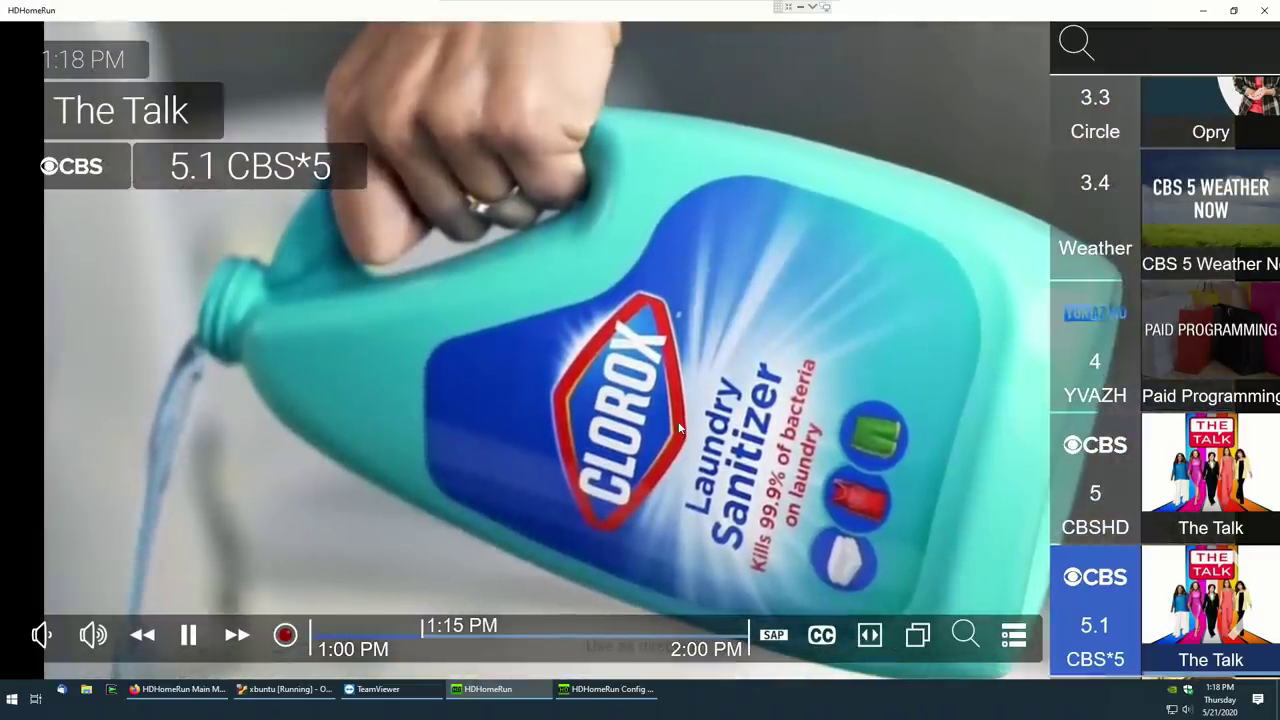
- Browse the channel guide downward from 5.1 CBS*5 to the PBS channel 8 listings
key("Down")
key("Down")
key("Down")
key("Down")
key("Down")
key("Down")
key("Down")
key("Down")
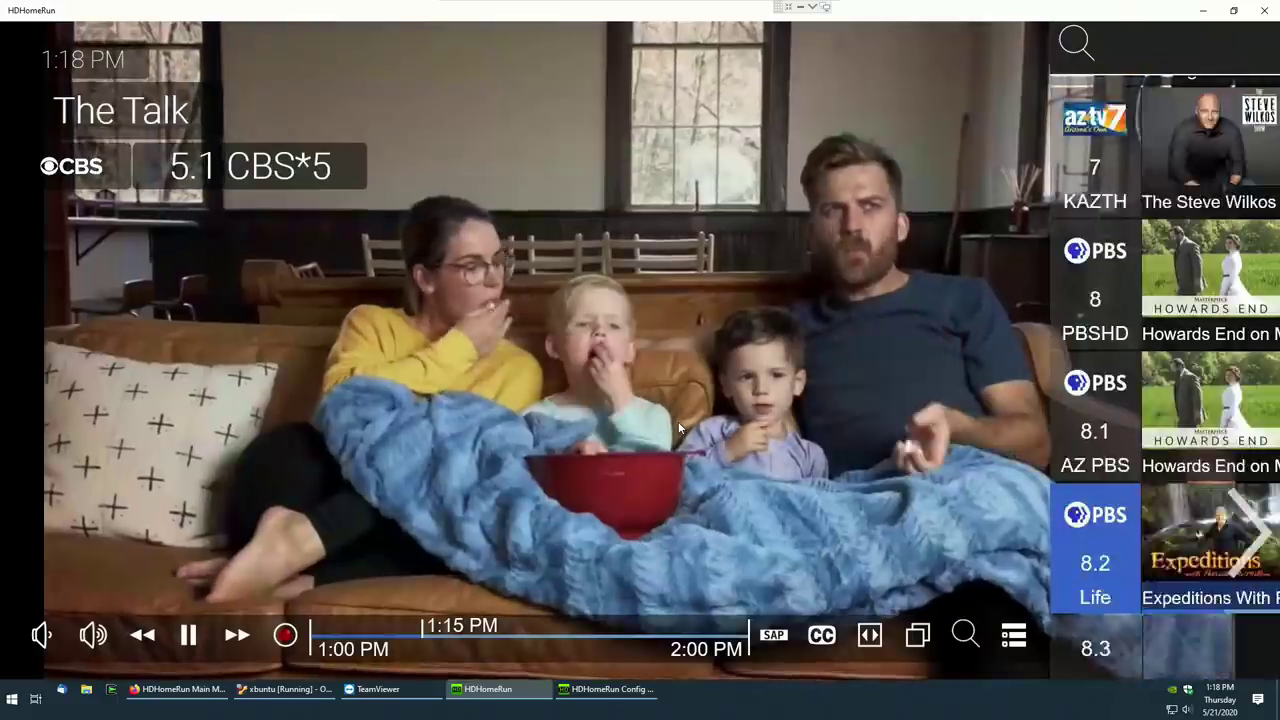
key("Down")
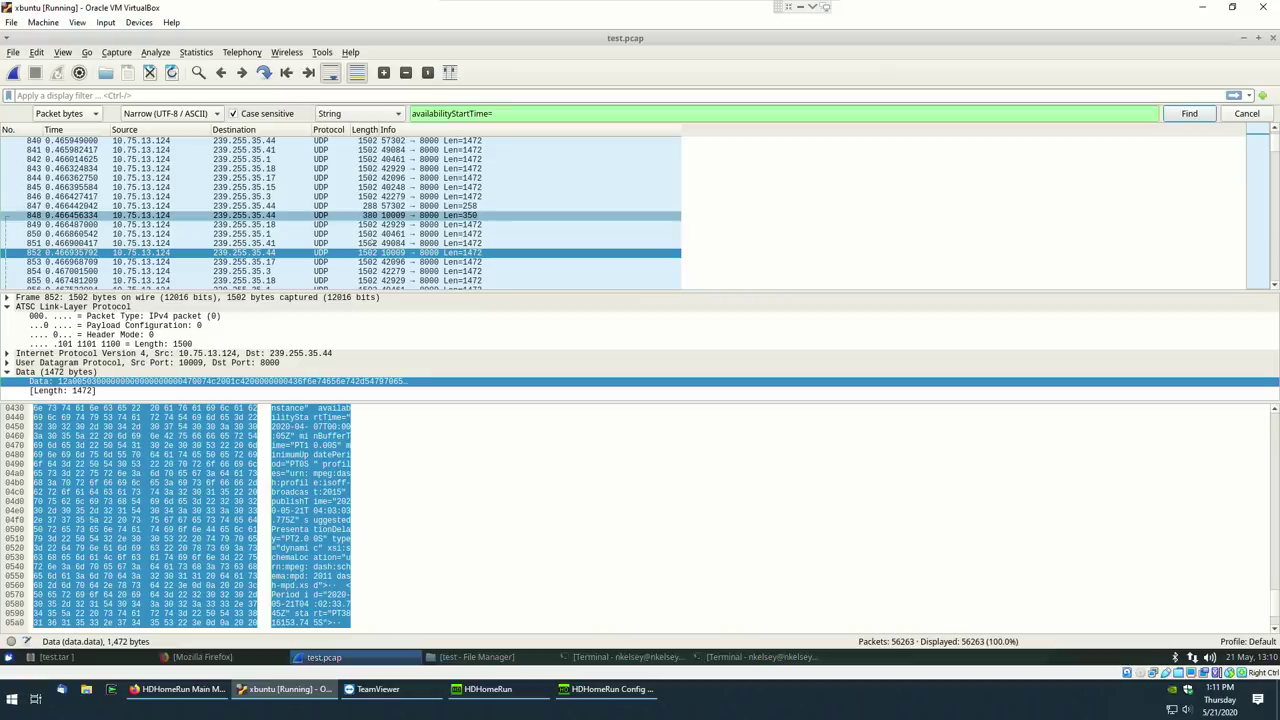
- Switch to the test.pcap capture in Wireshark and examine the UDP packets surrounding frame 852
scroll(458, 252, "down", 2)
scroll(458, 252, "down", 4)
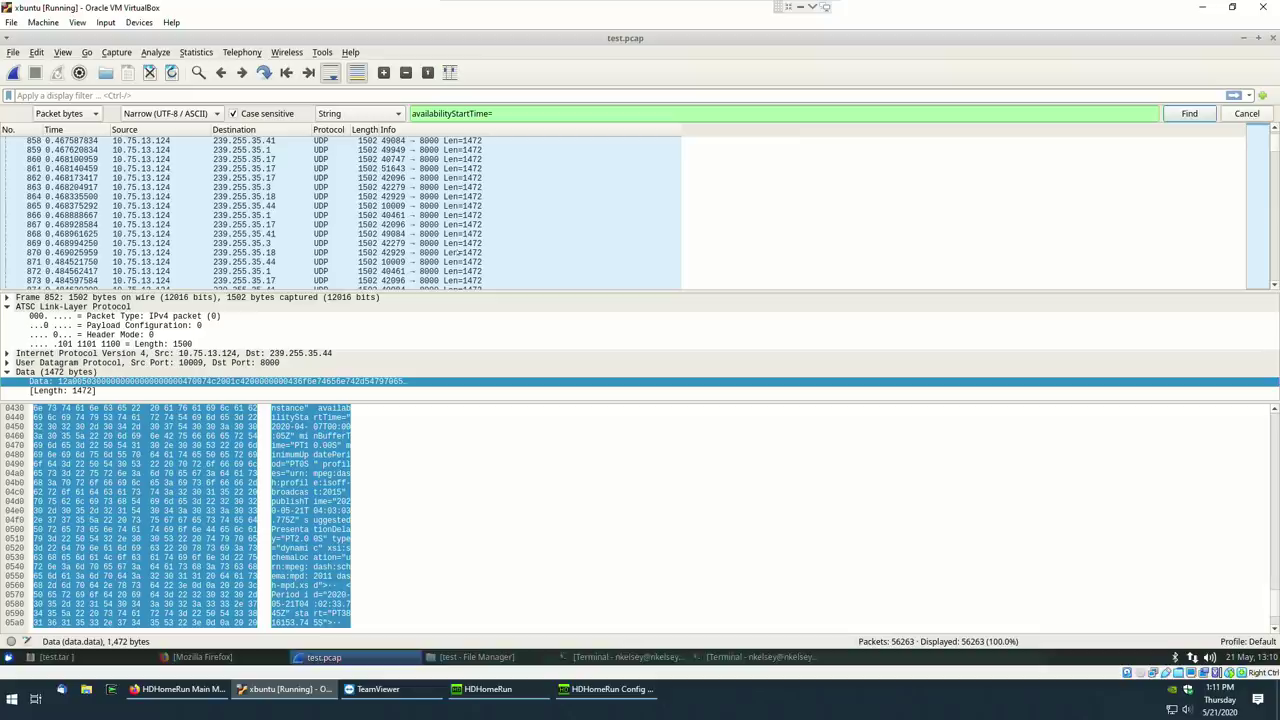
scroll(458, 253, "up", 17)
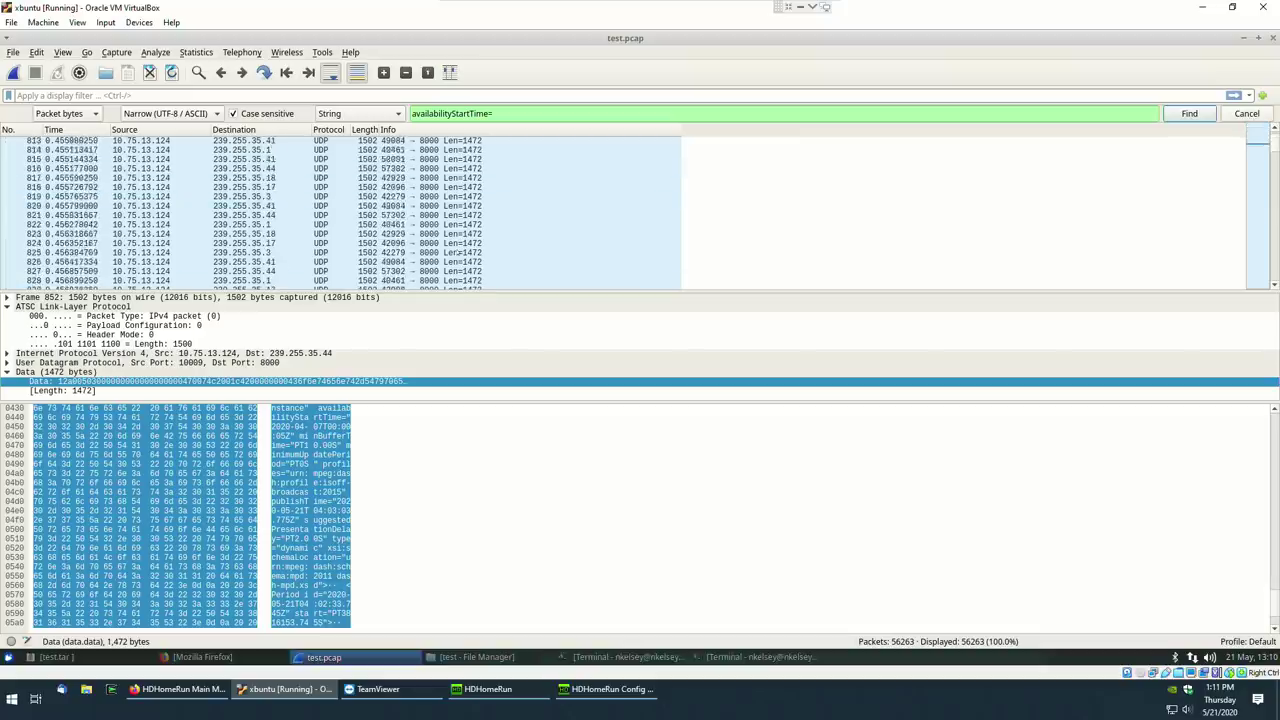
scroll(460, 253, "up", 14)
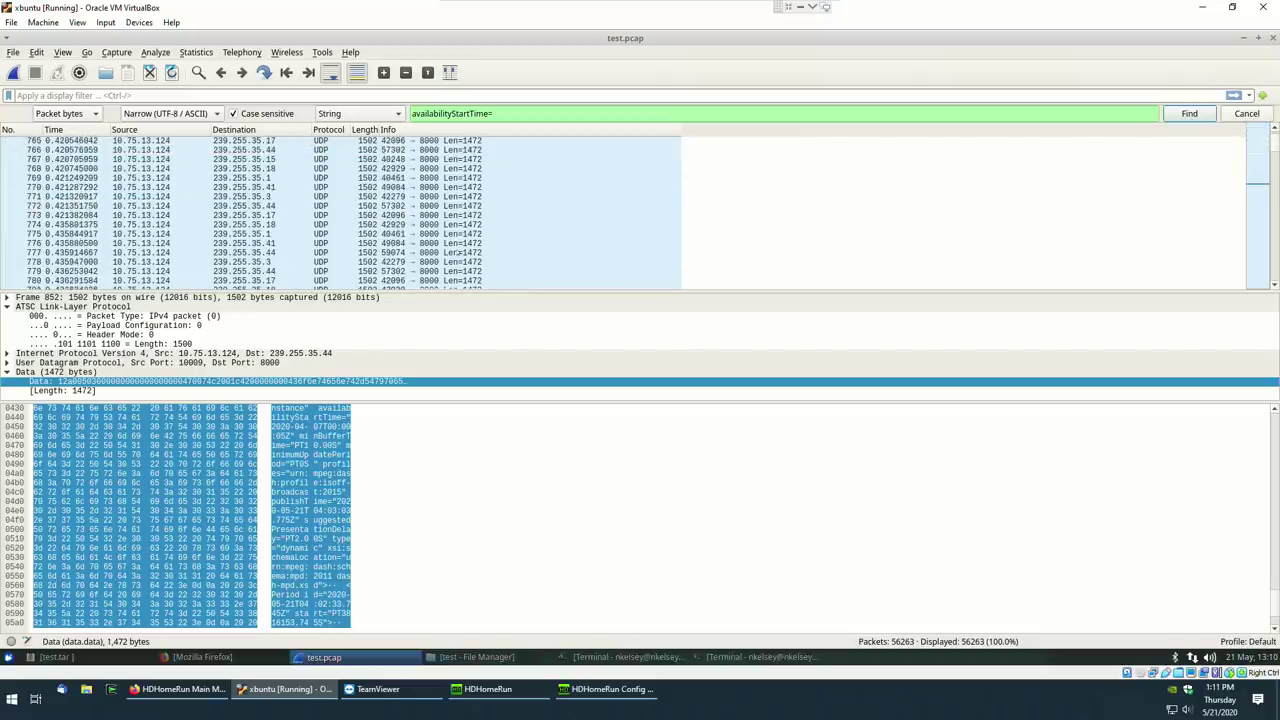
scroll(461, 253, "down", 11)
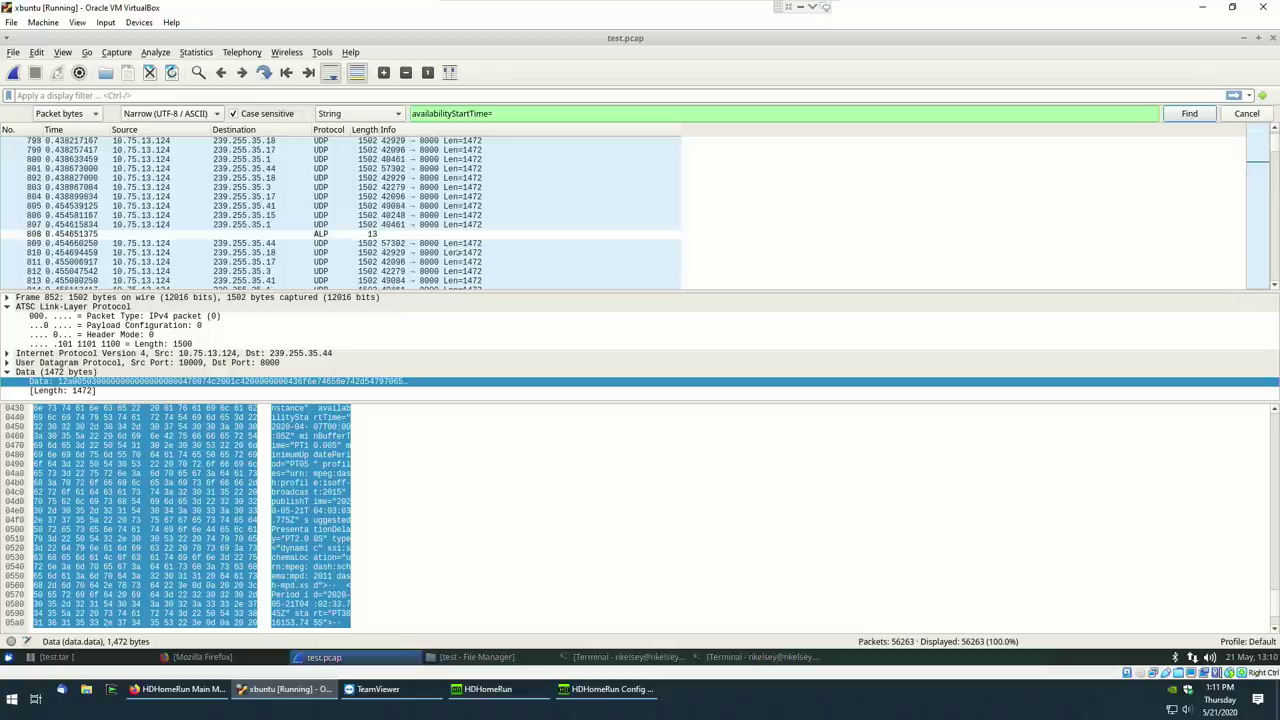
scroll(459, 254, "down", 4)
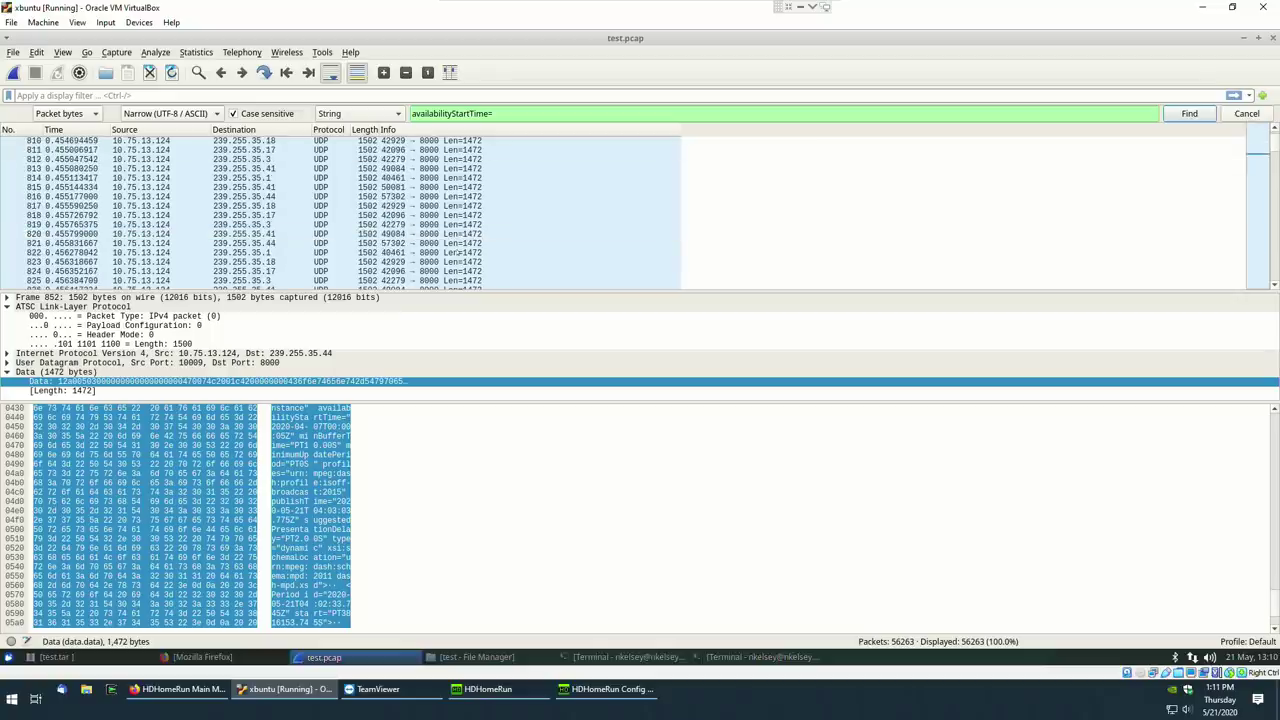
scroll(458, 254, "down", 13)
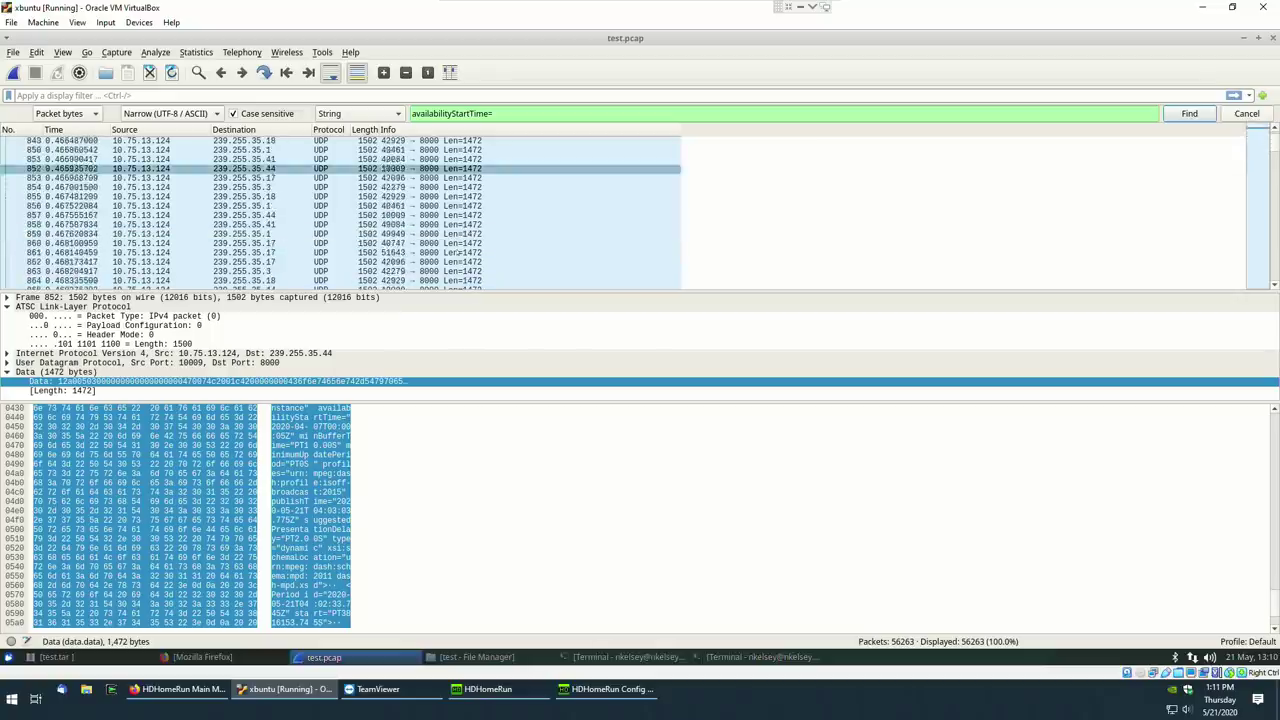
scroll(457, 254, "up", 1)
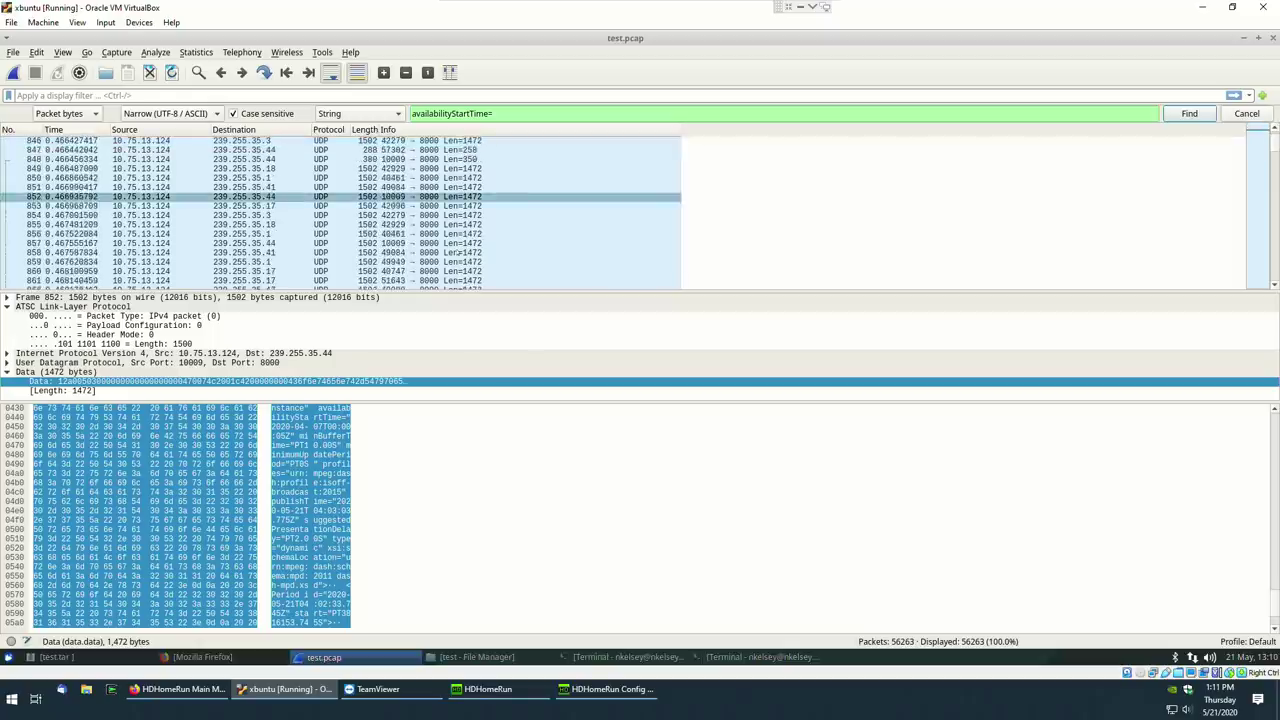
- Examine the earlier packets back to about frame 663, comparing the multicast destination addresses and the 224.0.23.60 and ALP packets
scroll(458, 254, "up", 20)
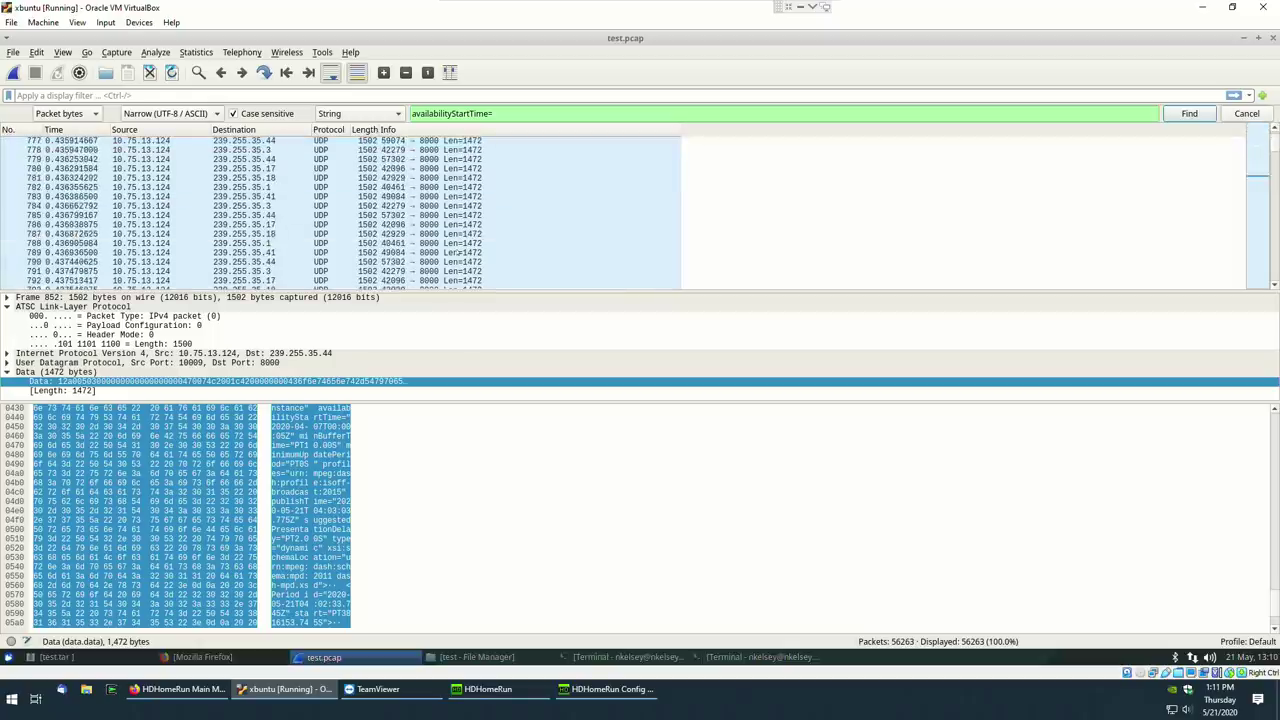
scroll(458, 254, "up", 19)
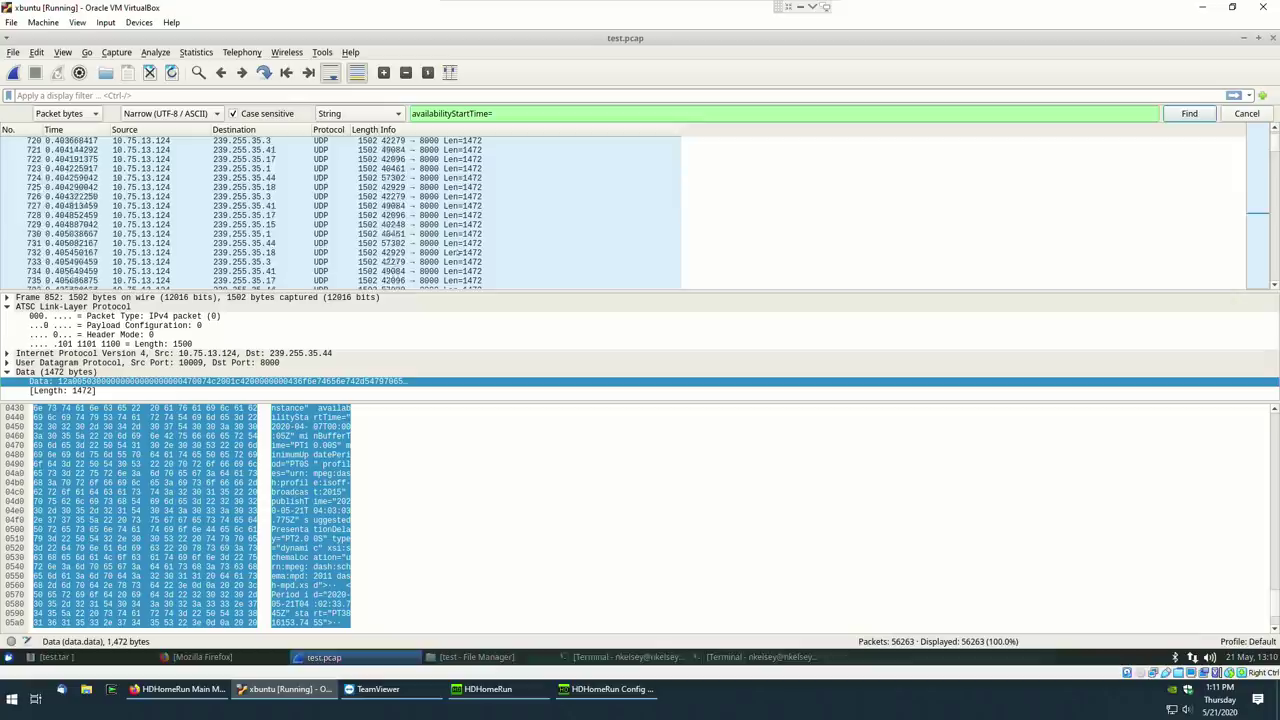
scroll(457, 253, "up", 16)
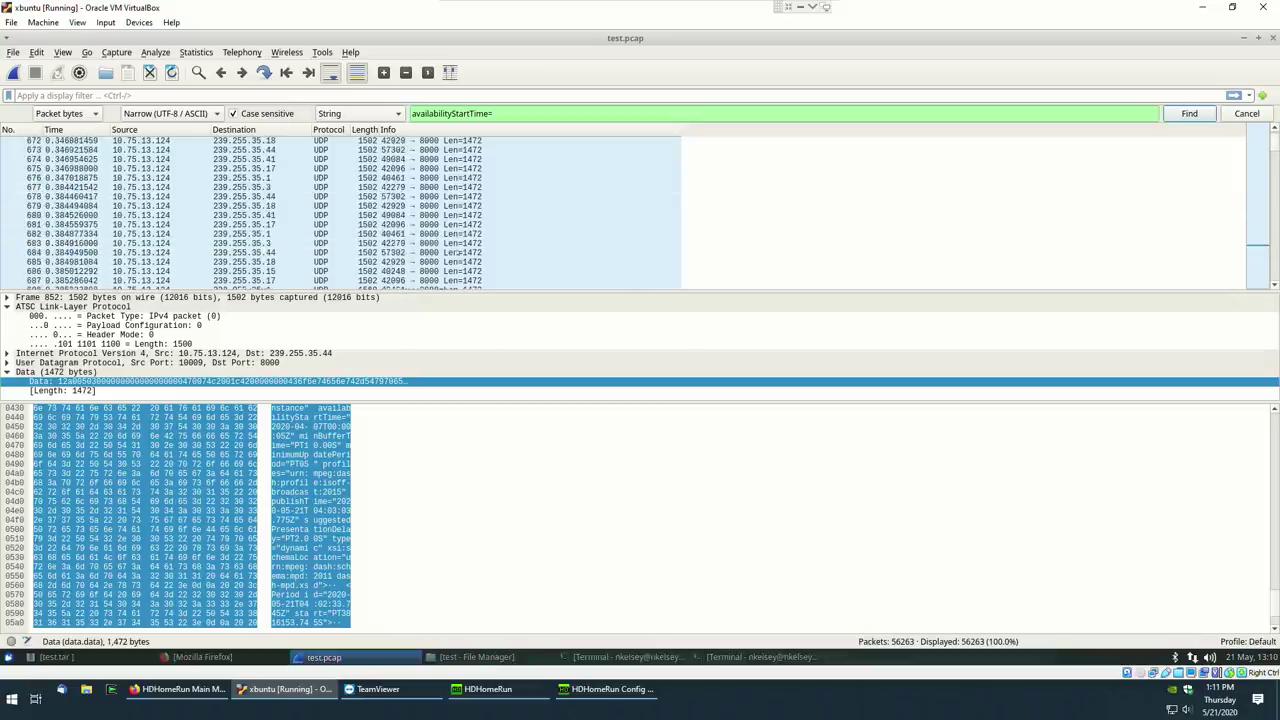
scroll(452, 253, "up", 3)
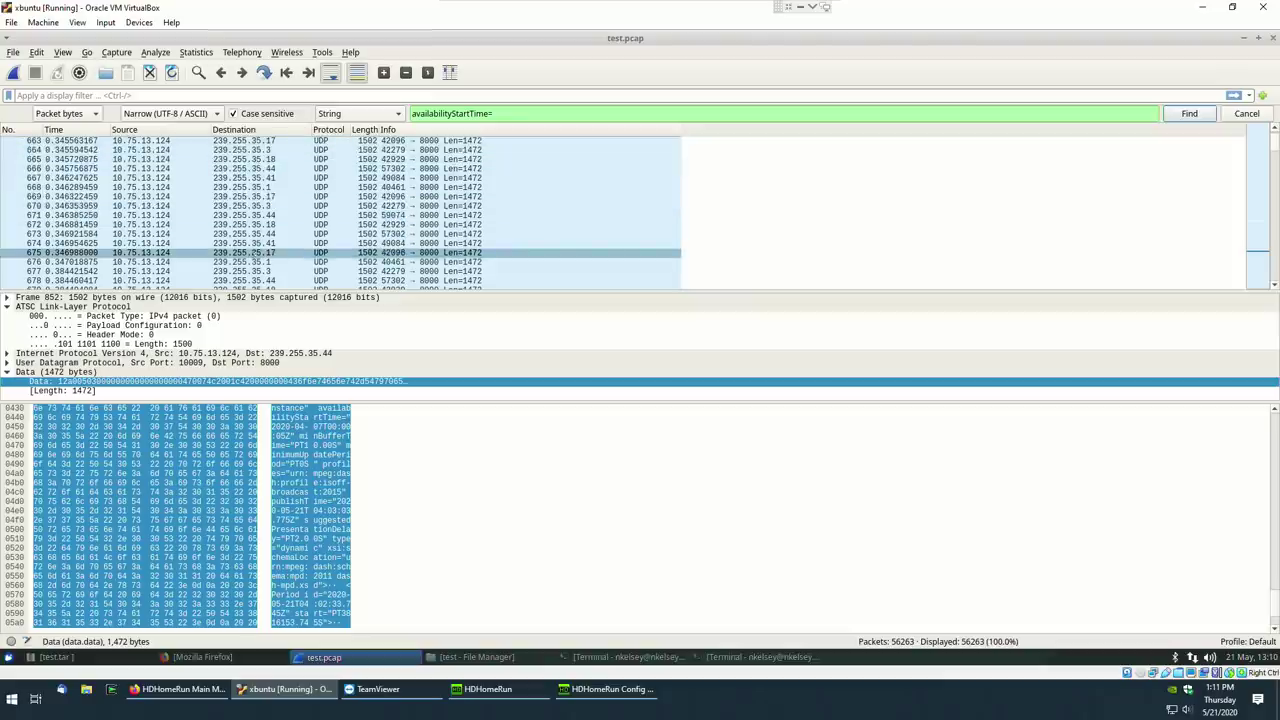
scroll(268, 177, "down", 1)
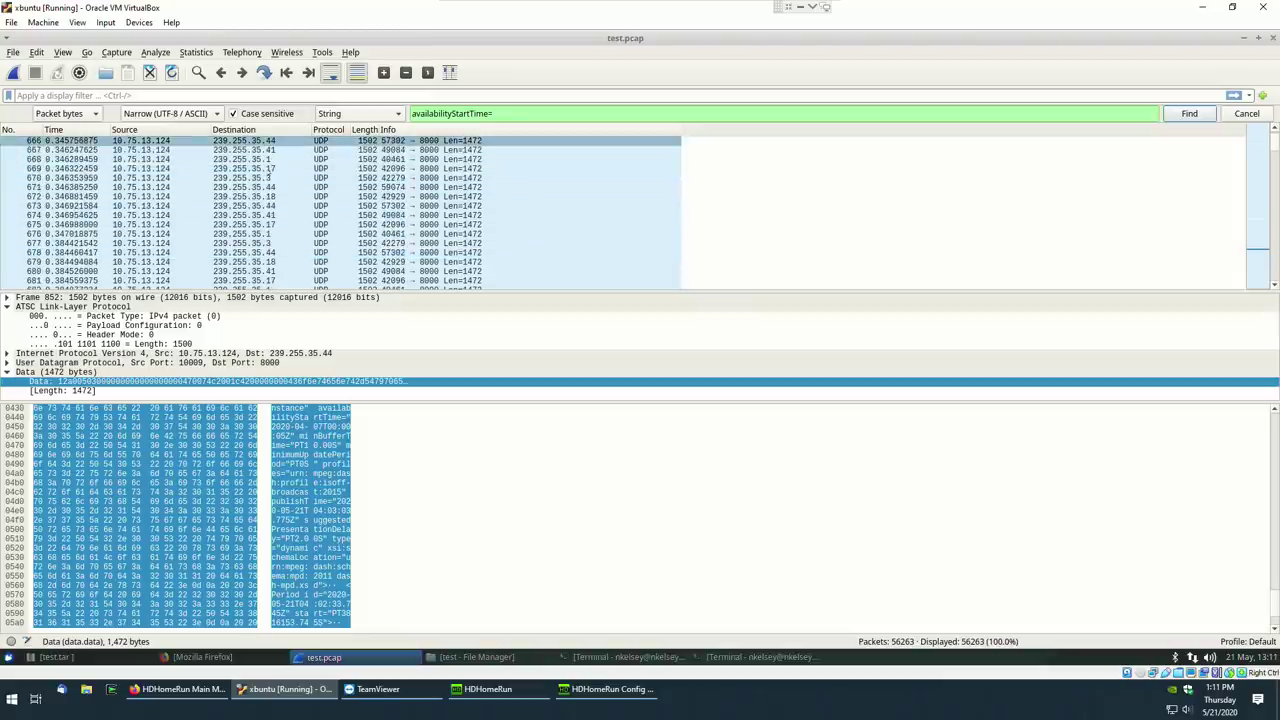
scroll(268, 177, "down", 4)
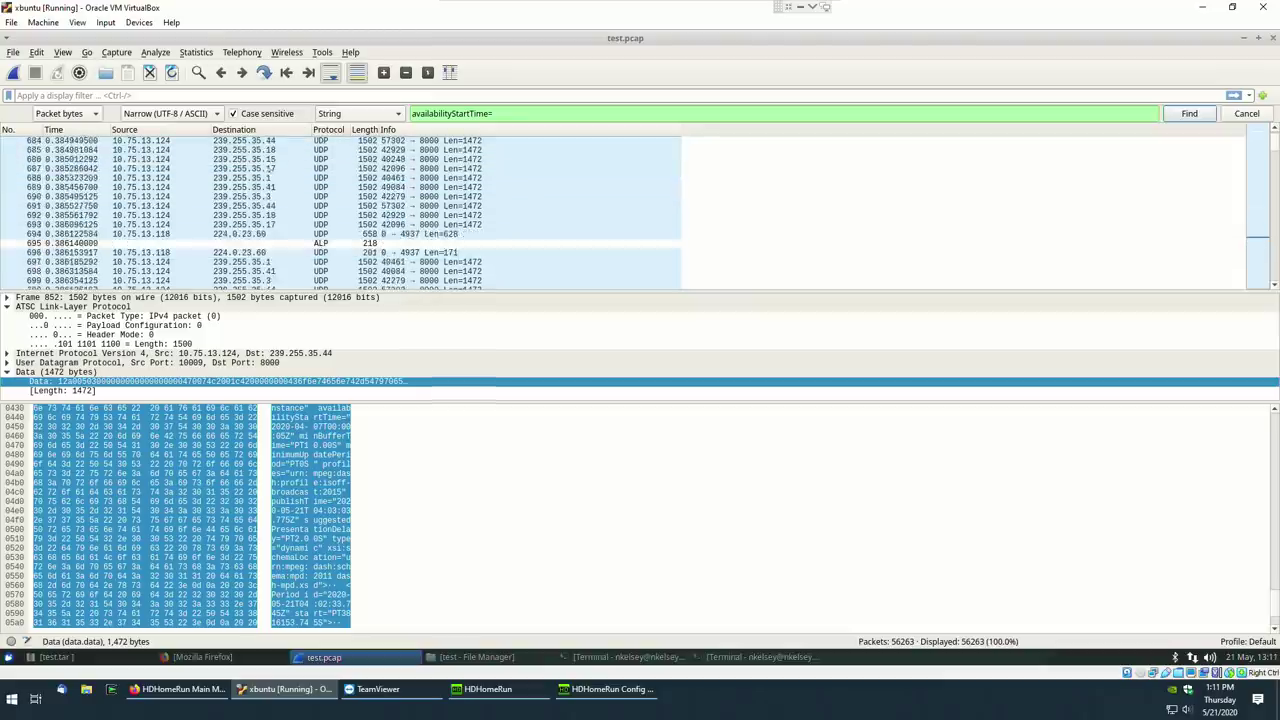
scroll(268, 177, "down", 2)
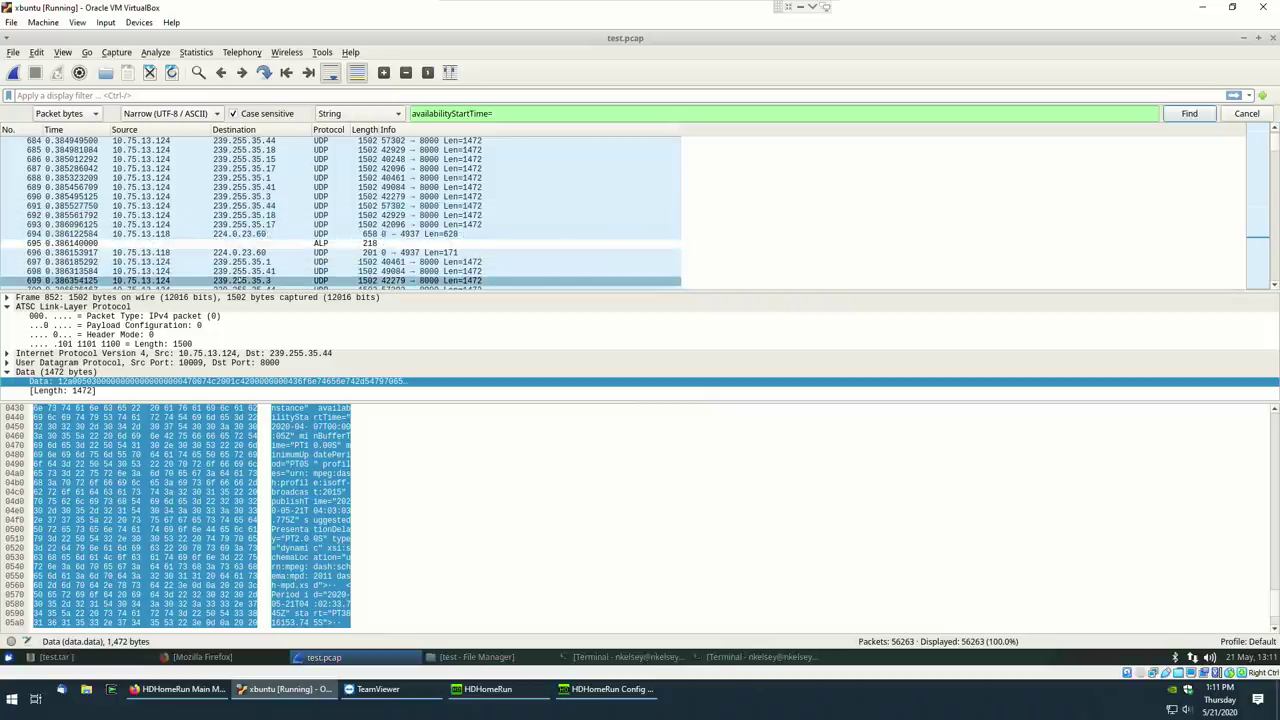
scroll(282, 209, "up", 1)
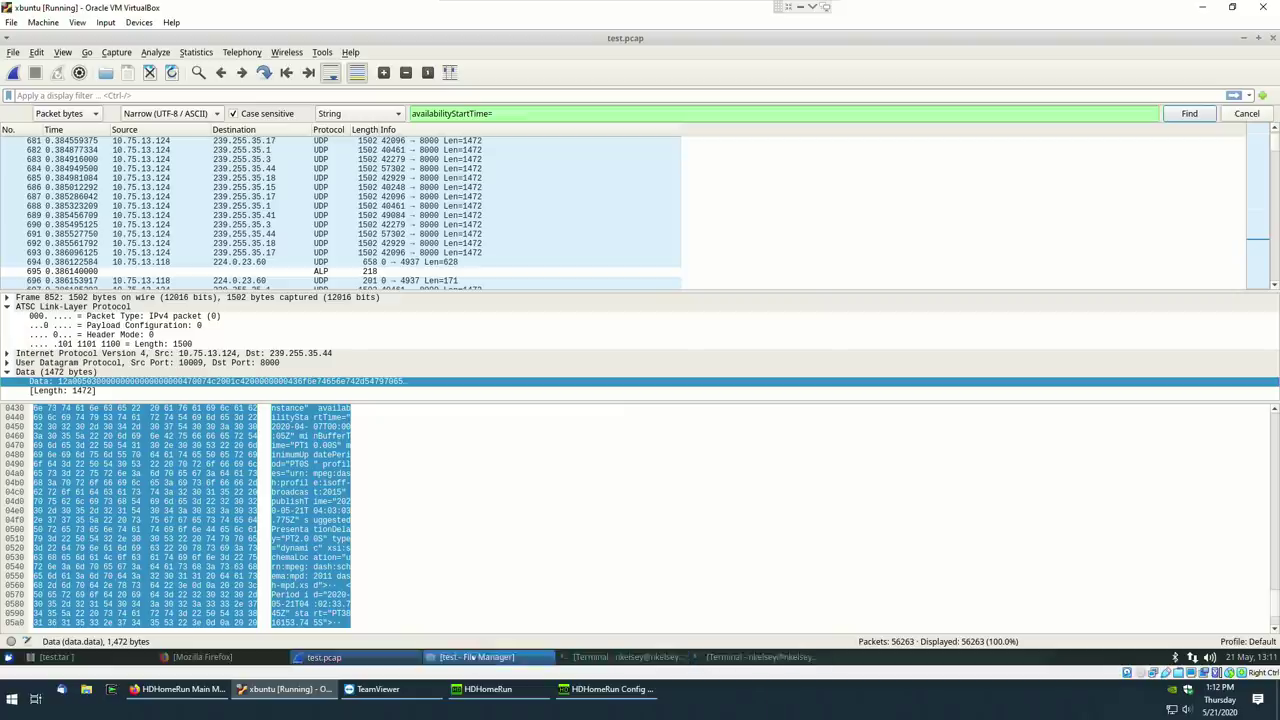
- Show the test folder's extracted segment files and look through the audio, caption and video files inside test.tar
left_click(476, 657)
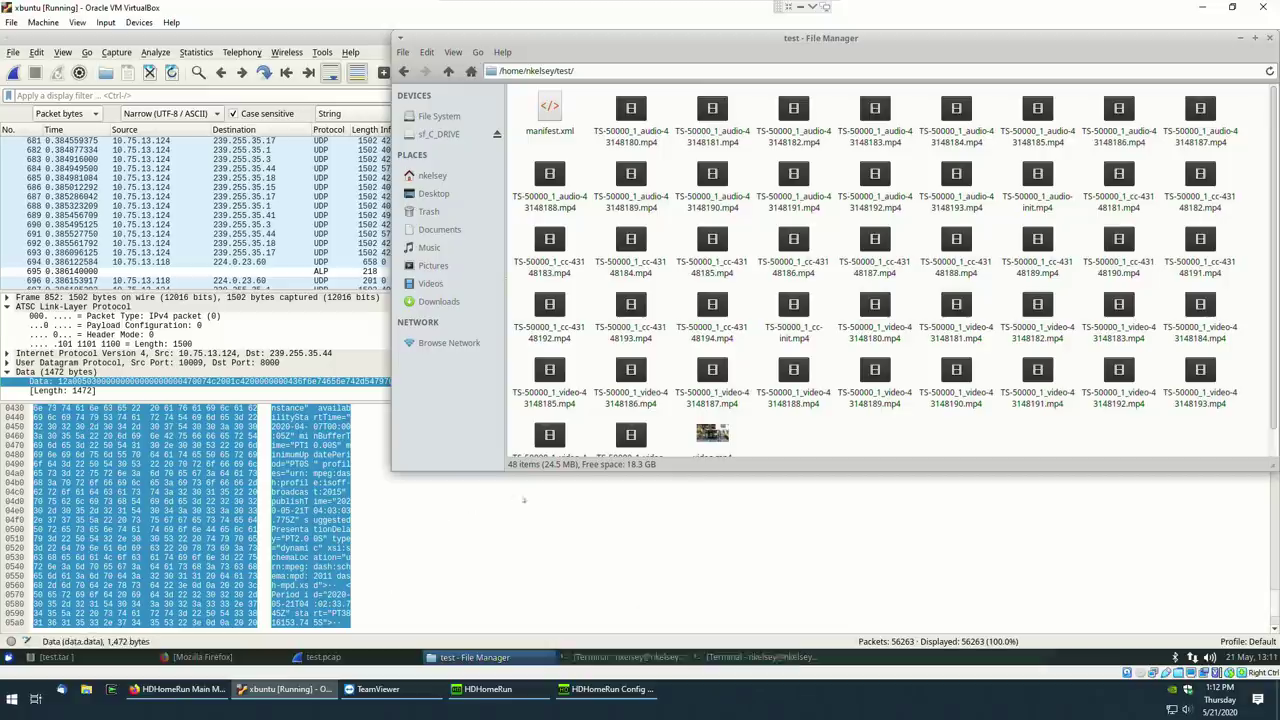
left_click(55, 657)
key("Up")
key("Up")
key("Up")
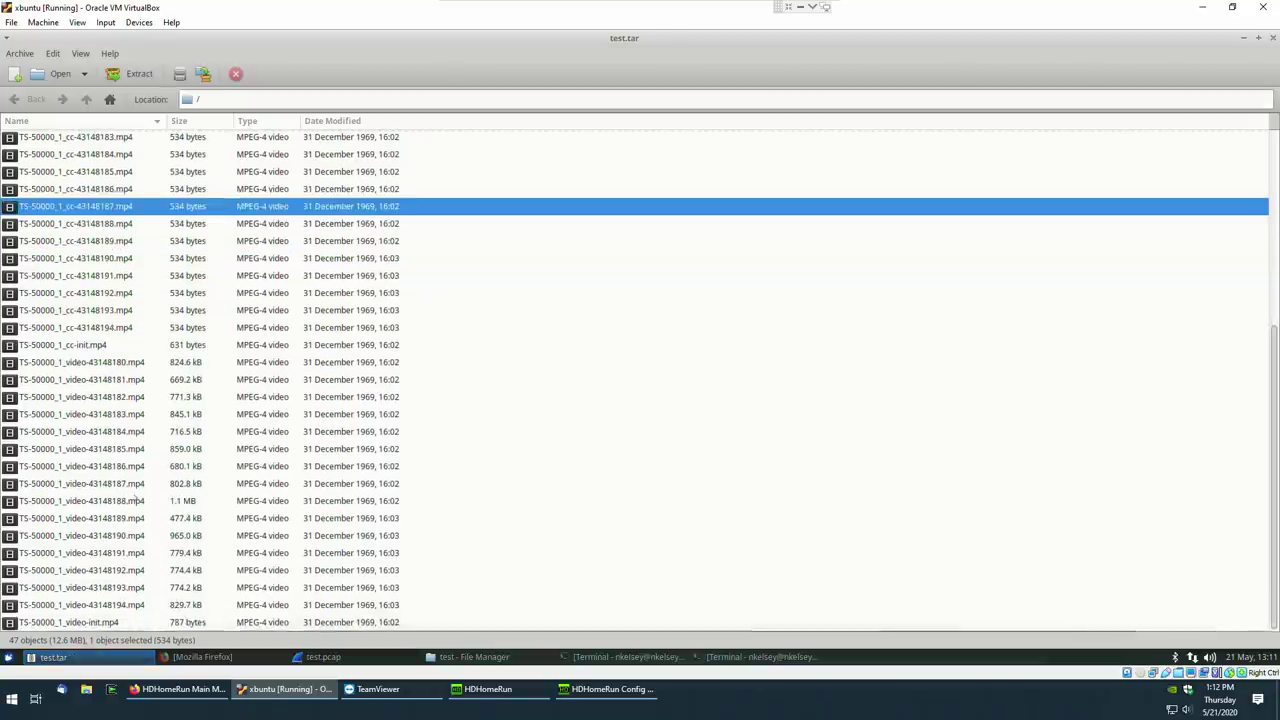
scroll(389, 564, "up", 6)
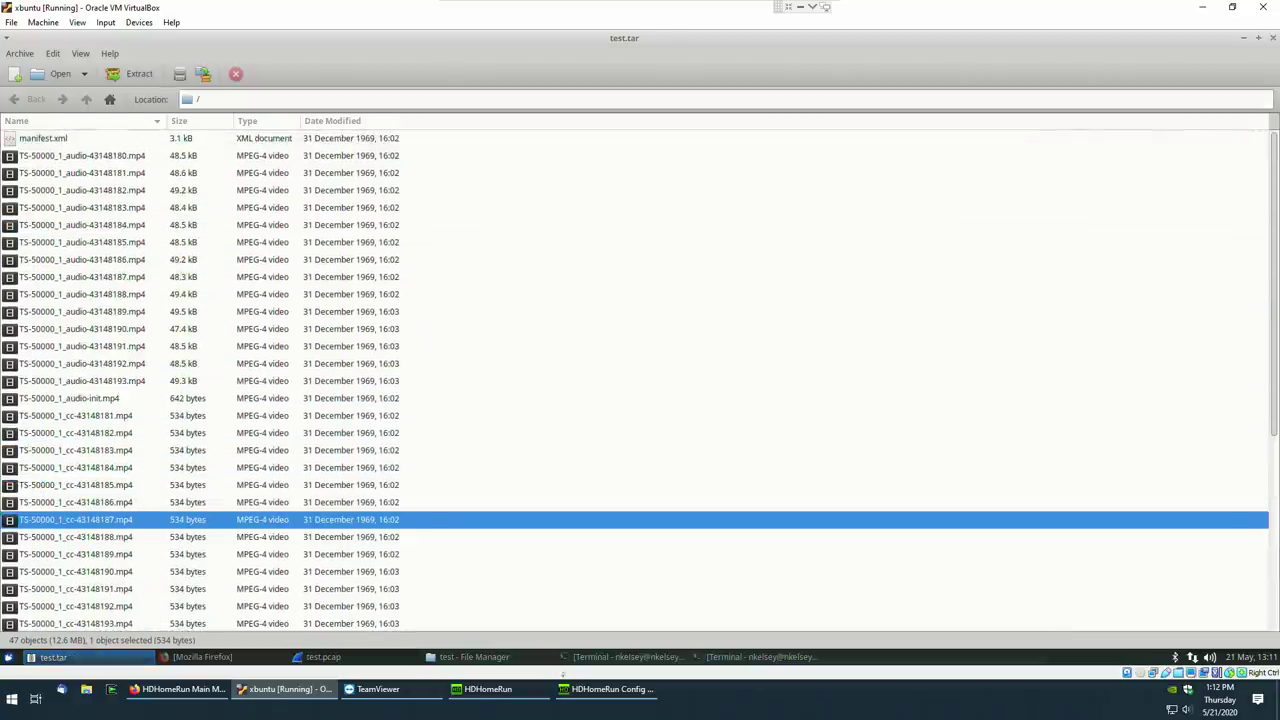
- Open manifest.xml from the test folder in Firefox Web Browser, accept the encrypted DNS notice and examine the XML tree
left_click(480, 657)
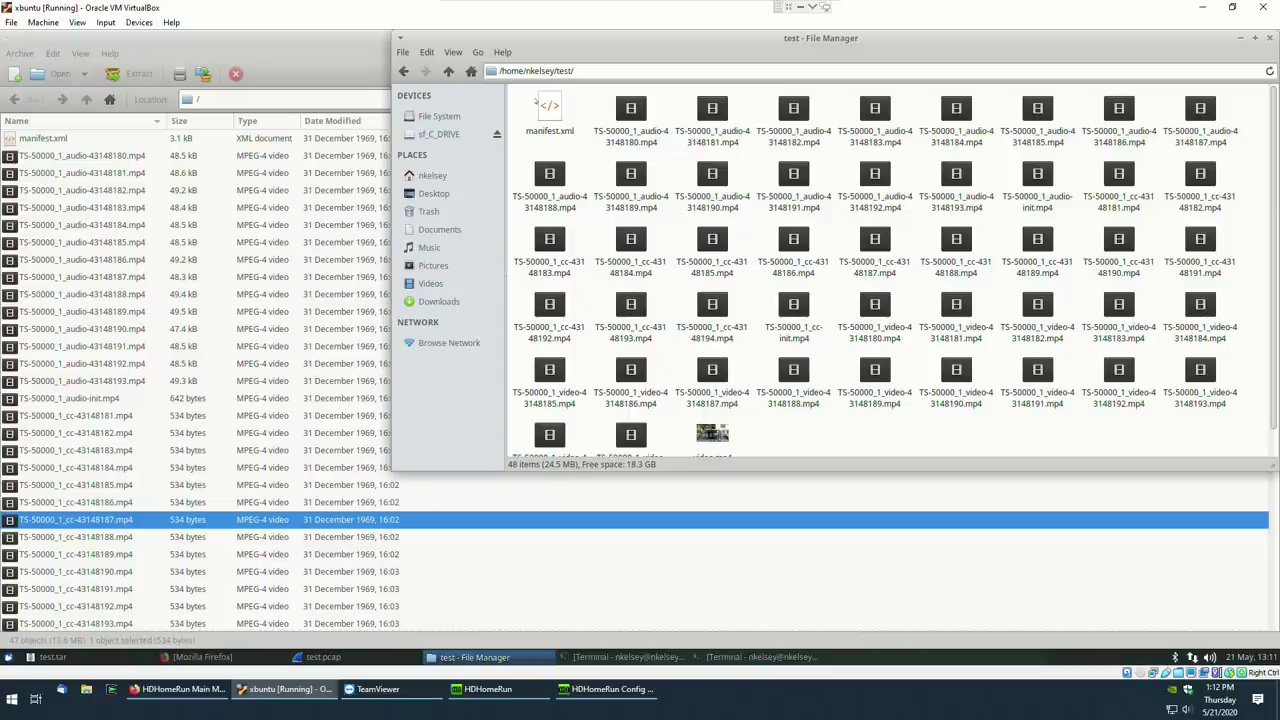
left_click(549, 108)
right_click(547, 103)
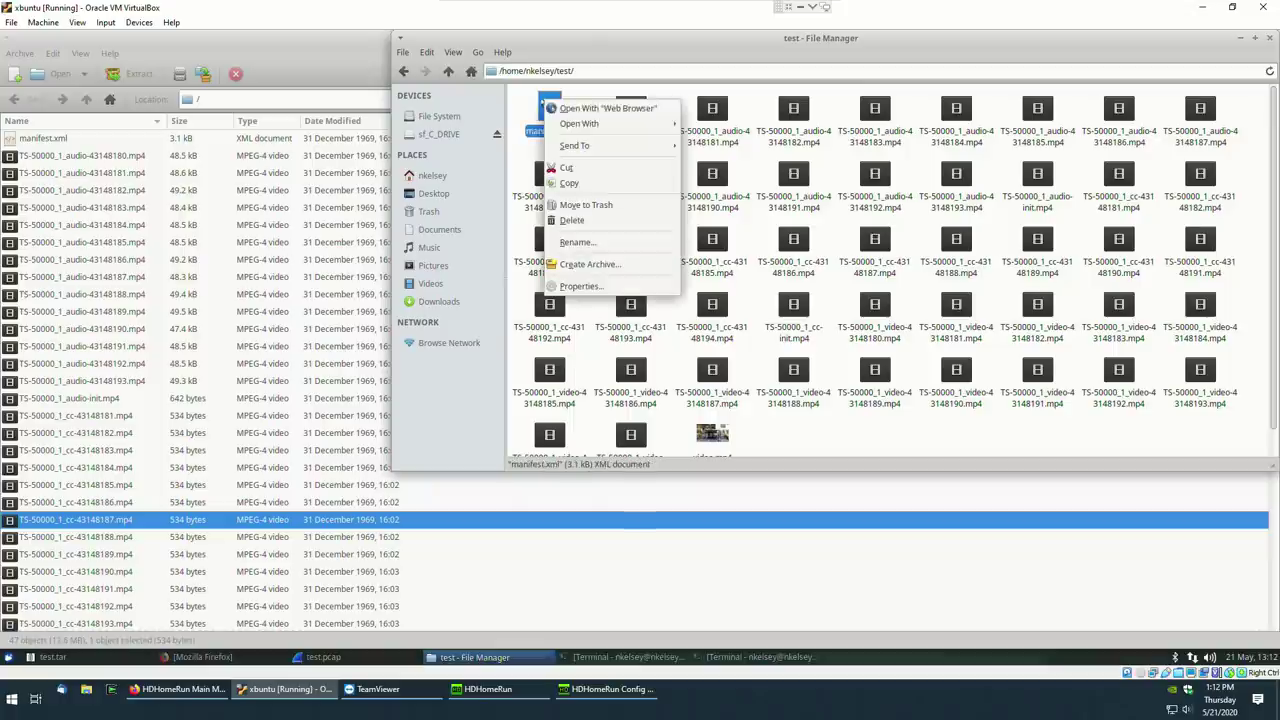
mouse_move(570, 124)
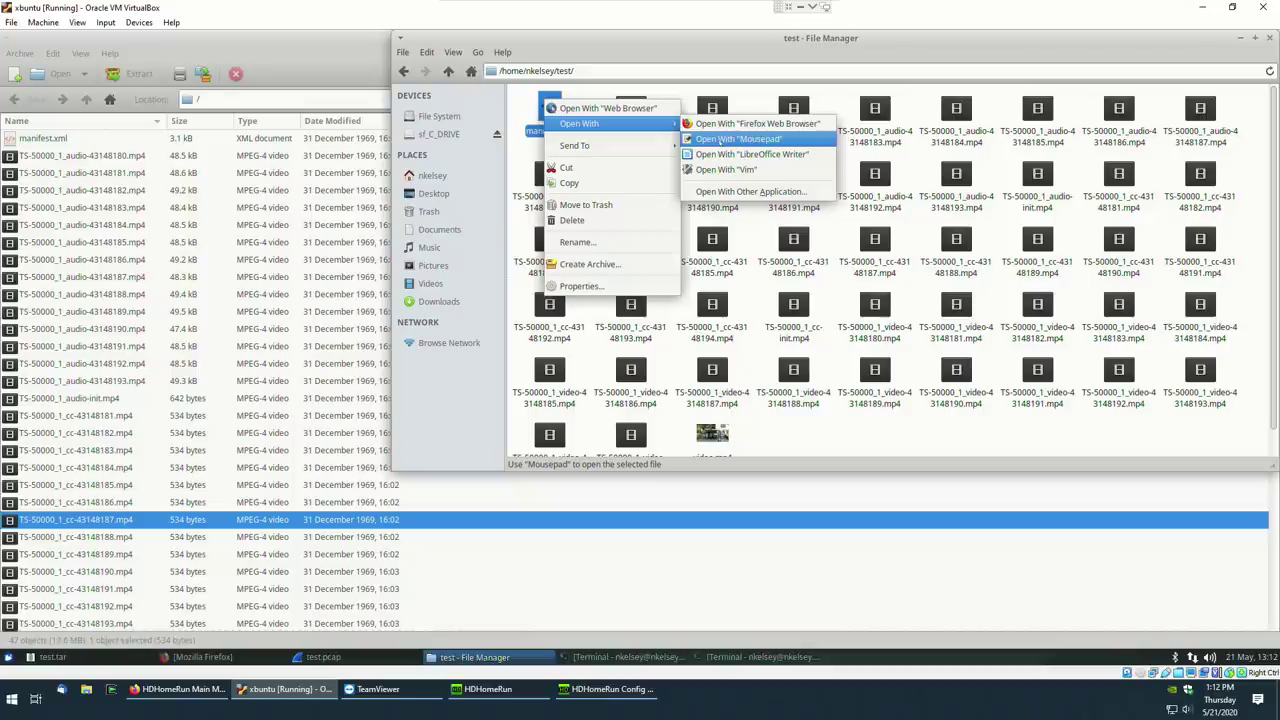
left_click(724, 124)
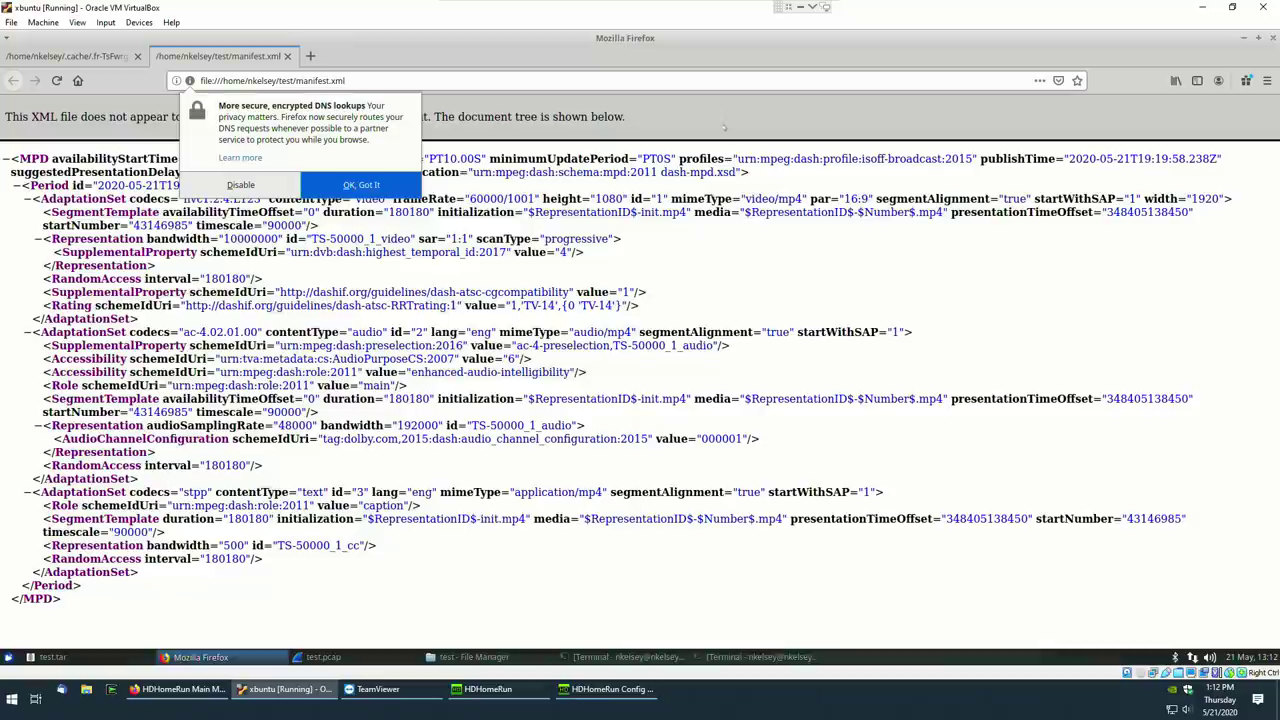
left_click(361, 185)
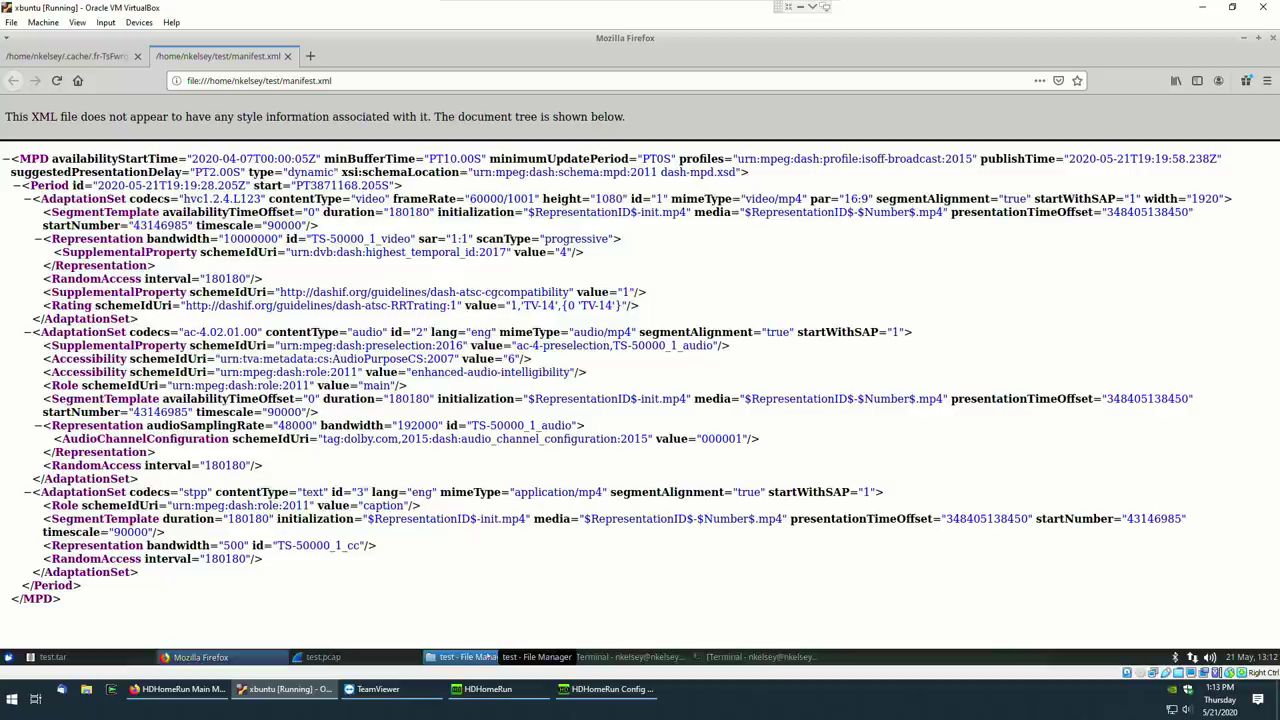
- Play video.mp4 from the test folder in VLC media player, then close the player
left_click(489, 657)
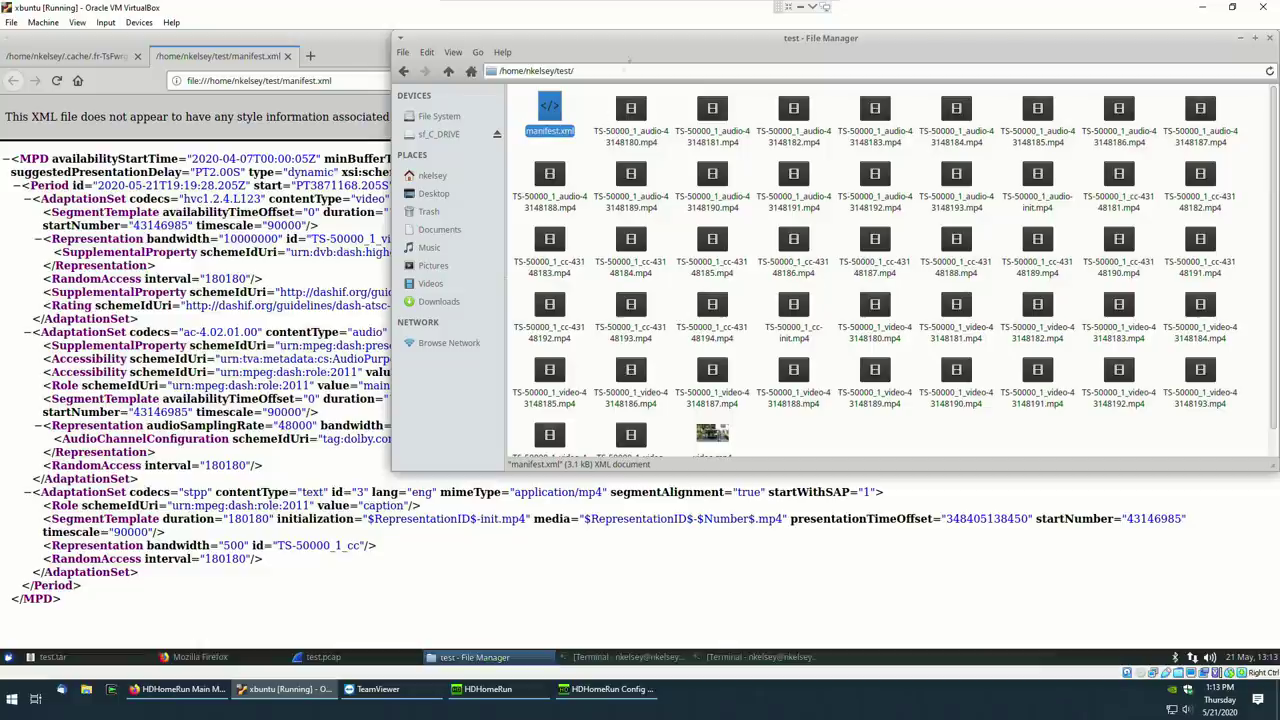
left_click_drag(633, 43, 483, 67)
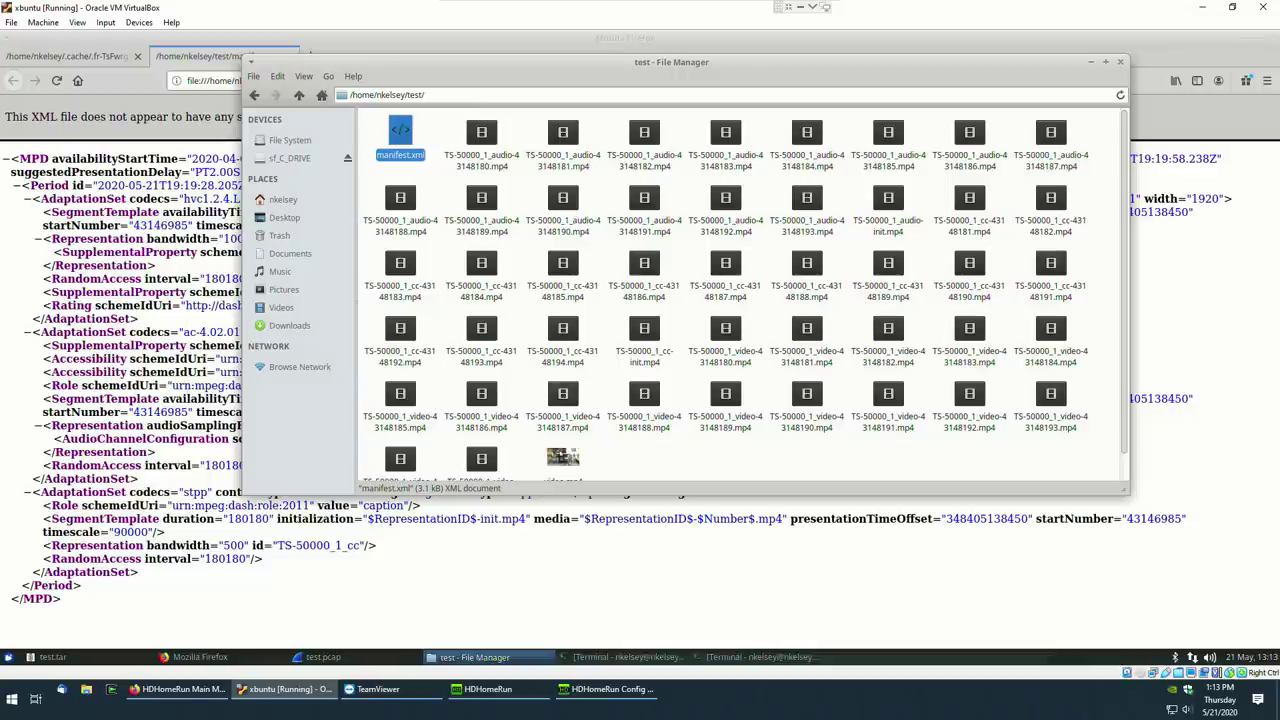
right_click(562, 460)
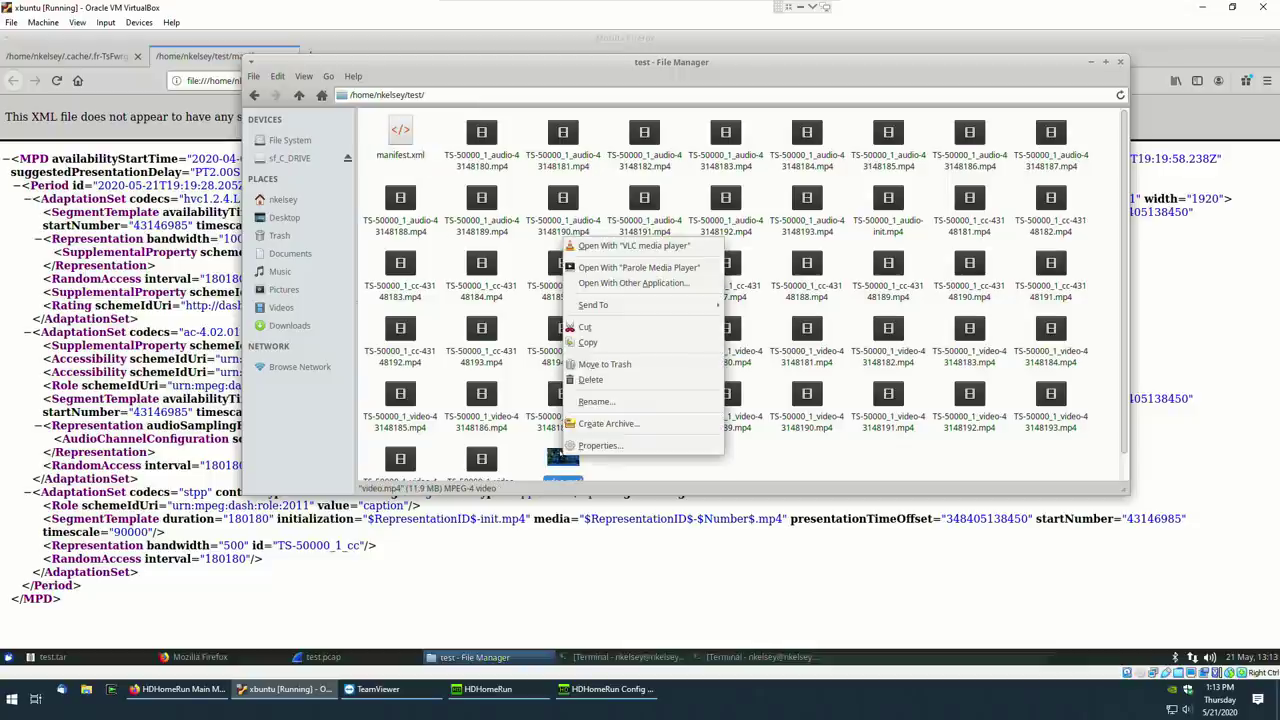
left_click(666, 246)
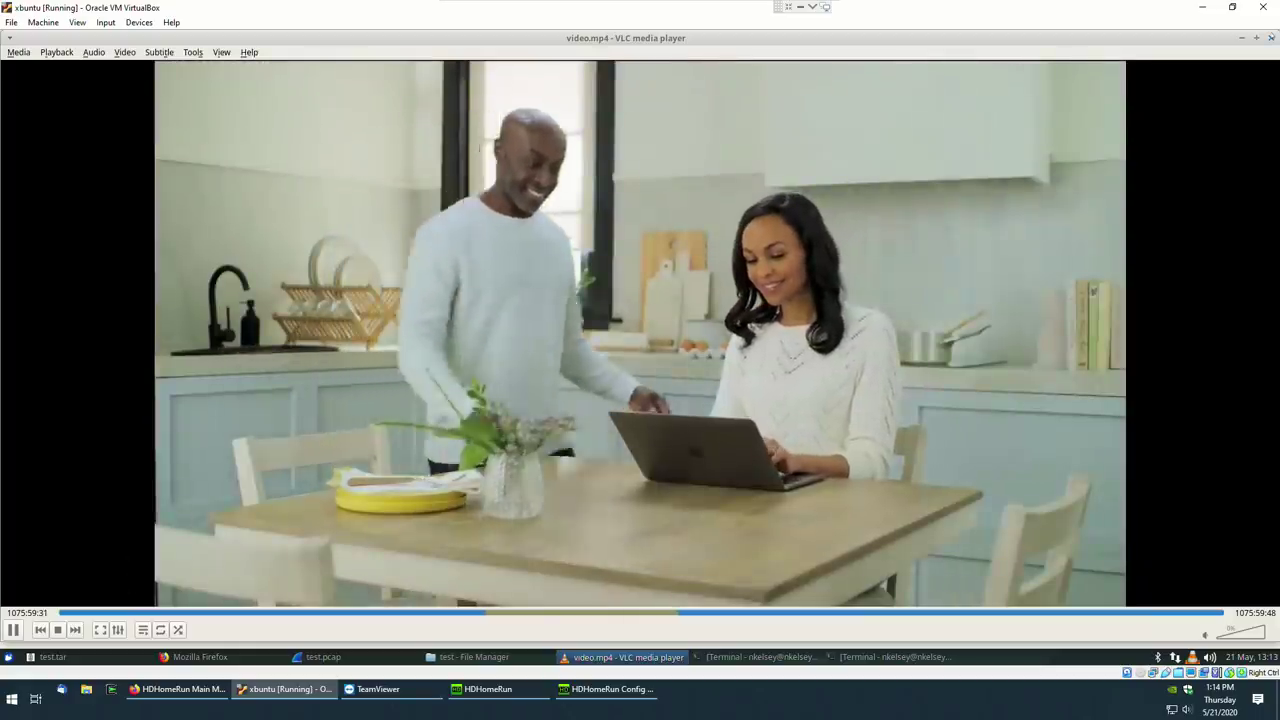
key("ctrl+q")
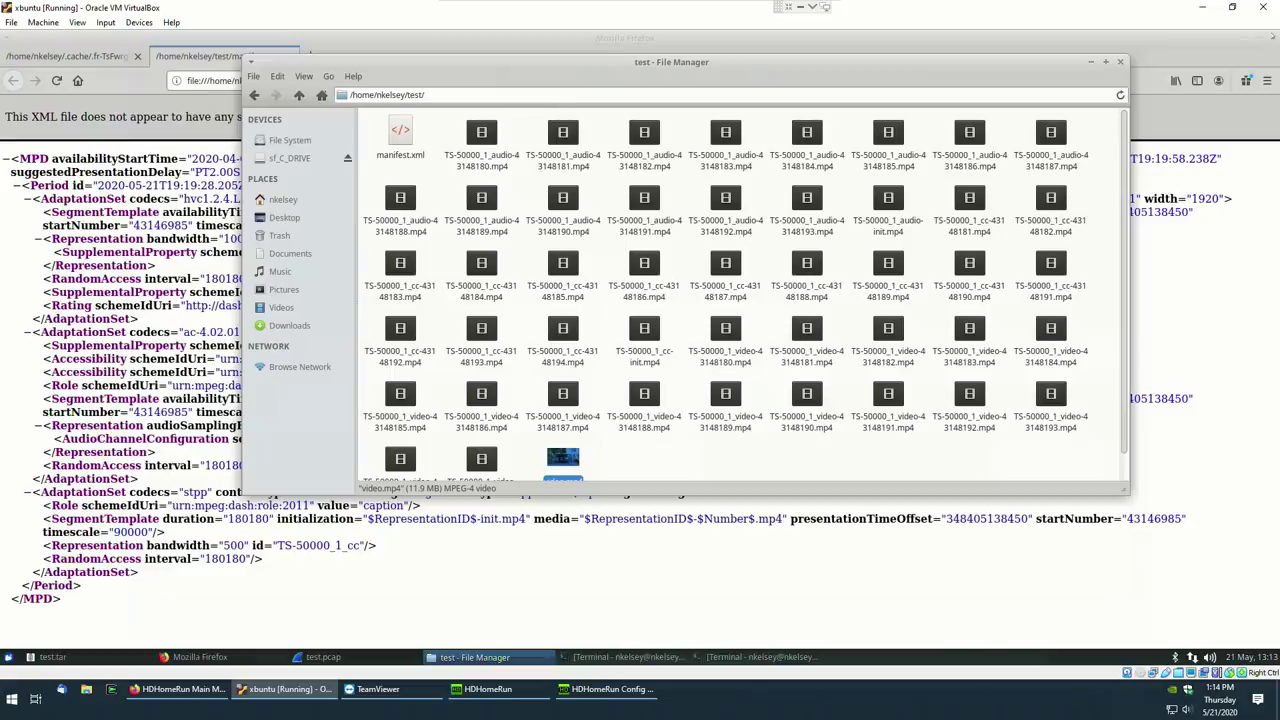